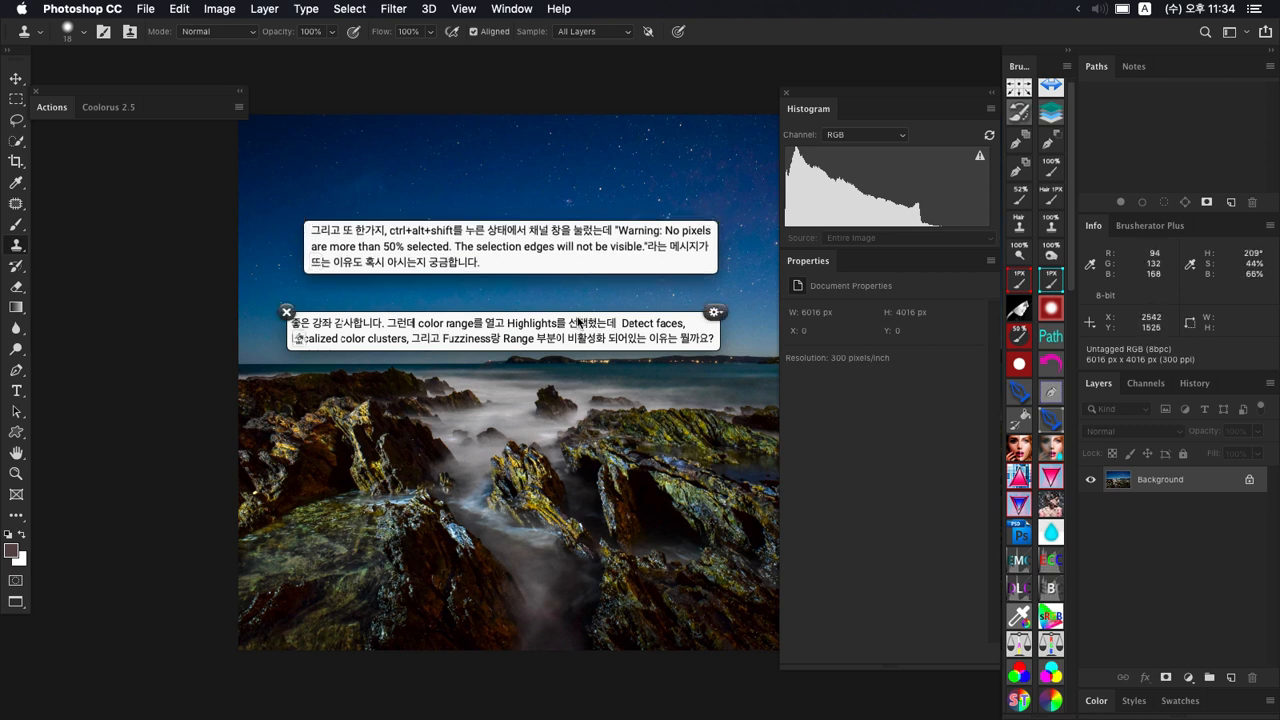
Step: Move the two floating question notes over the night photo and close them
drag(577, 322, 531, 350)
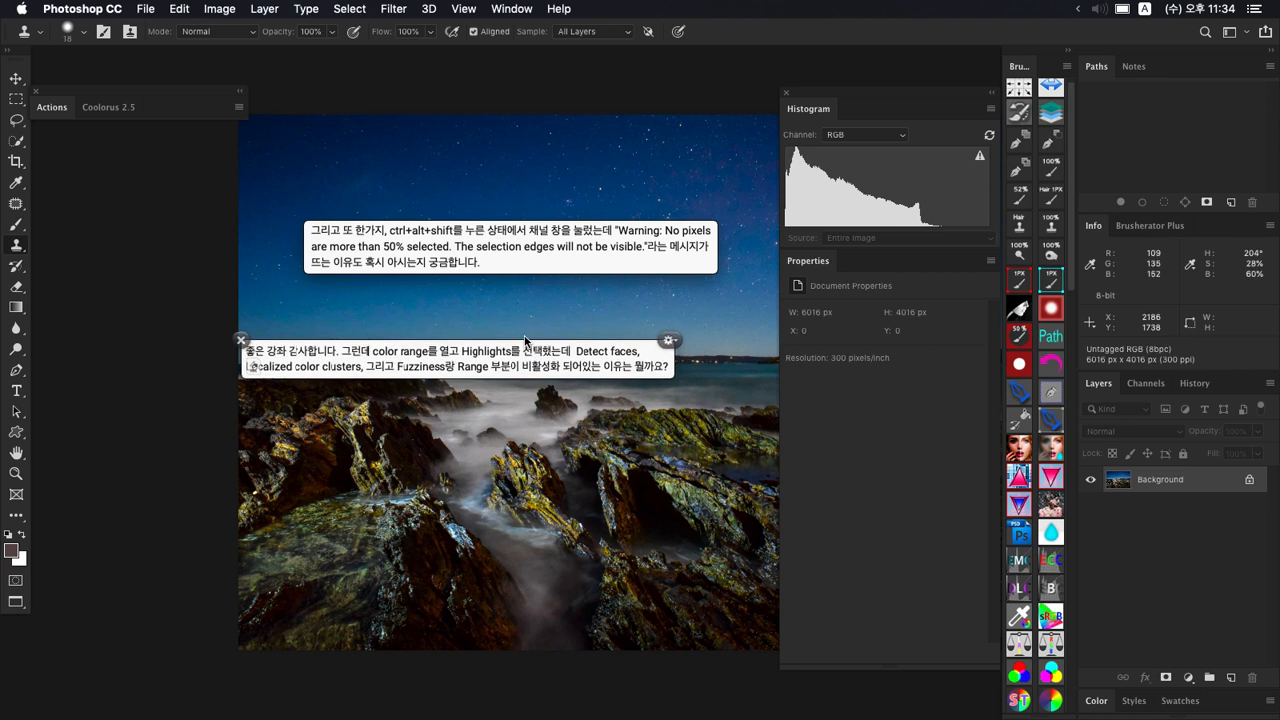
double_click(582, 363)
drag(643, 252, 653, 291)
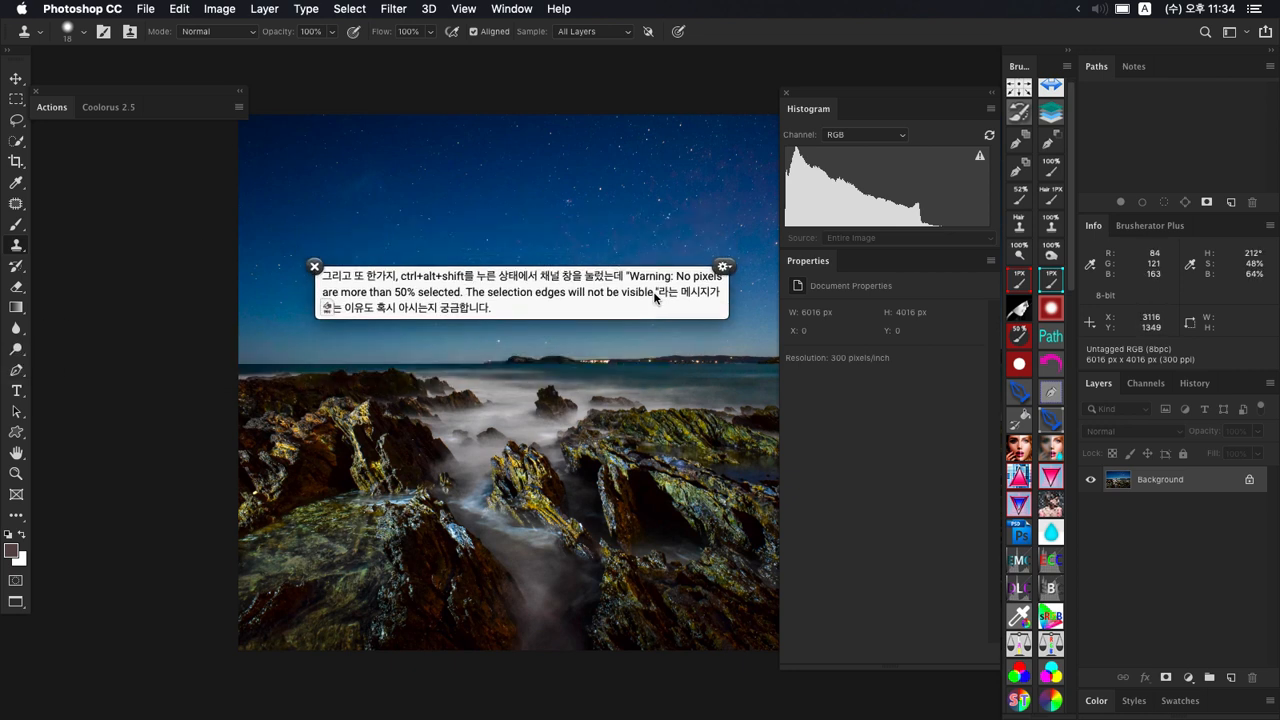
double_click(653, 291)
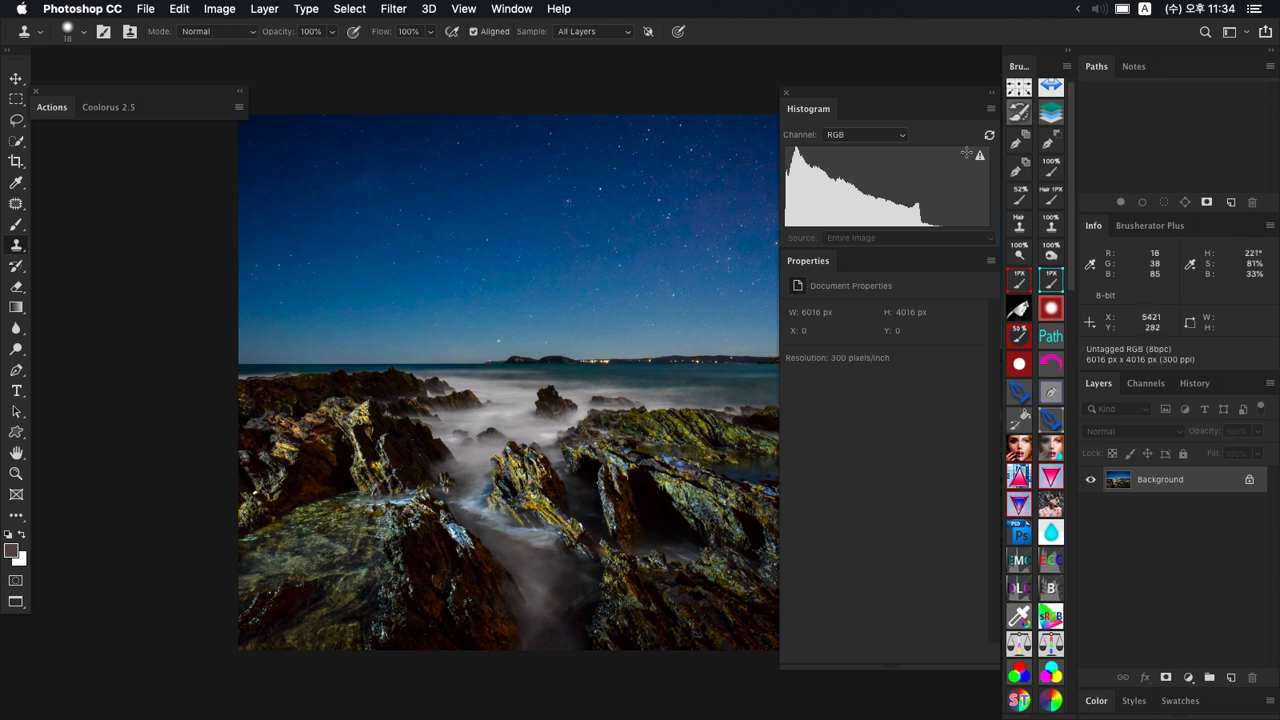
Step: Examine the brighter half of the photo's tonal range in the RGB histogram
key(space)
drag(594, 263, 441, 313)
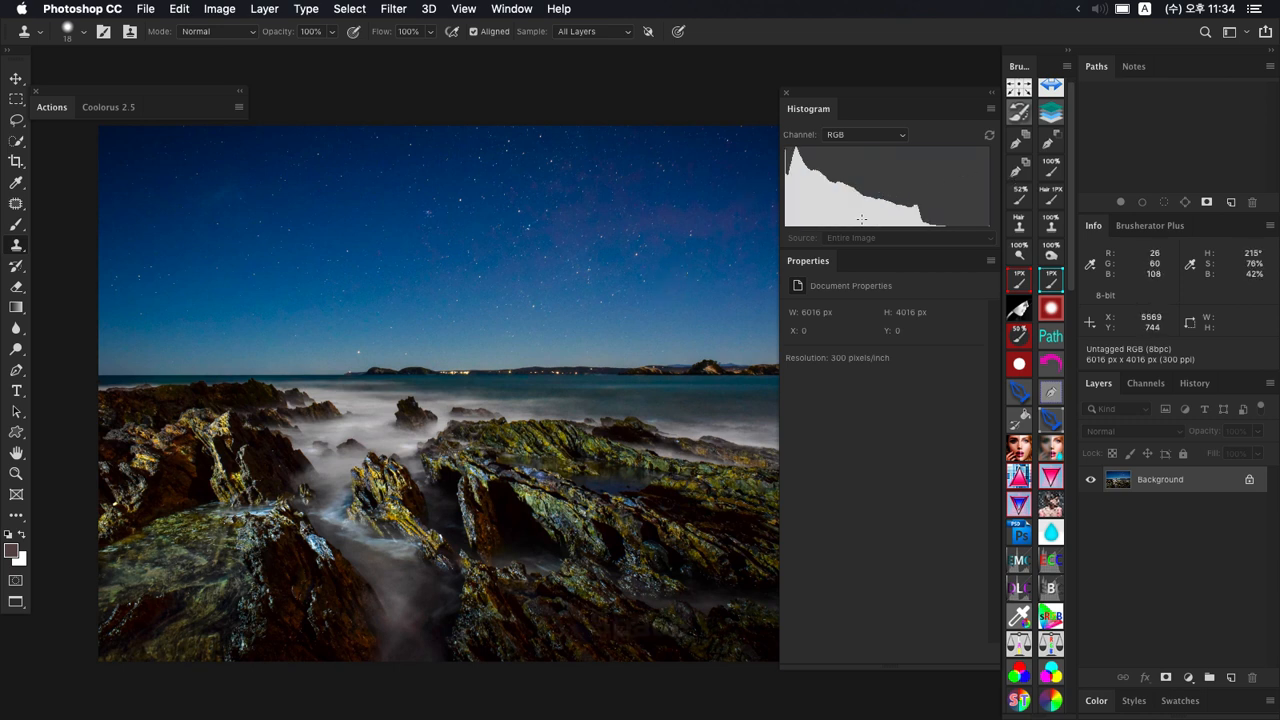
drag(882, 200, 940, 200)
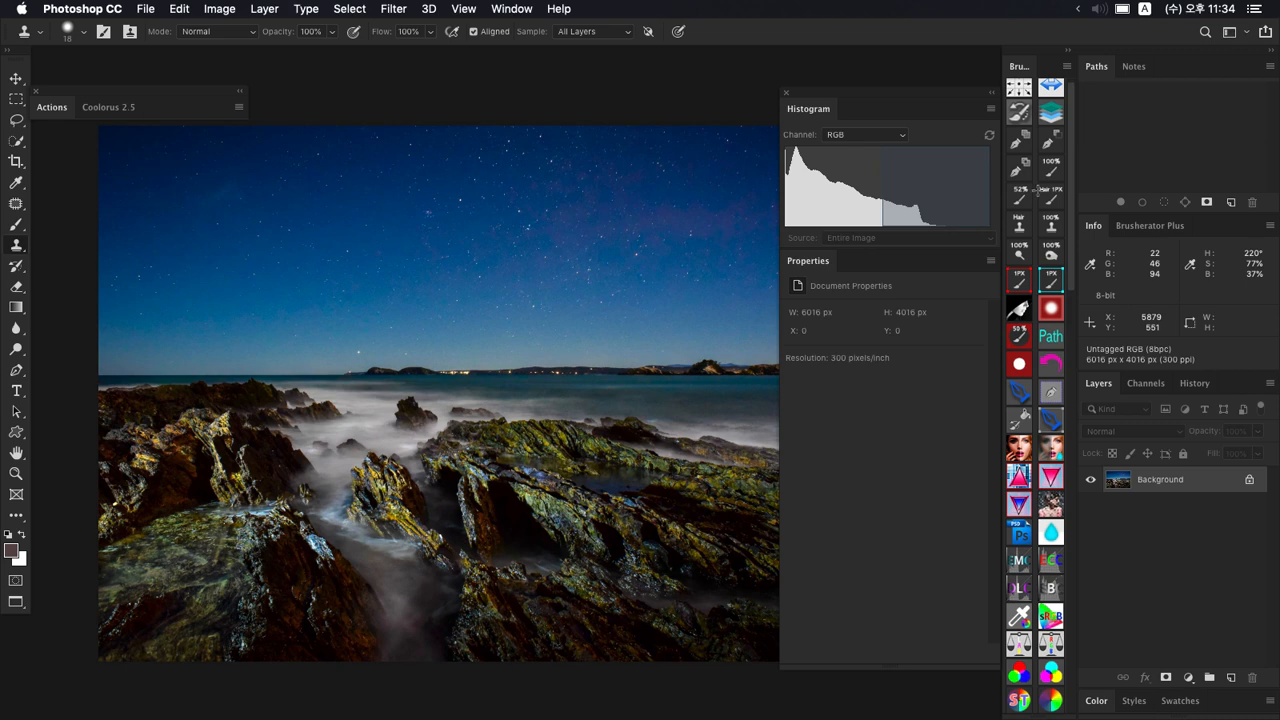
drag(1037, 190, 1080, 265)
Step: Add a Curves adjustment layer and darken the photo with the white point at output 166 and a midtone point at input 148, output 81
key(shift+super+m)
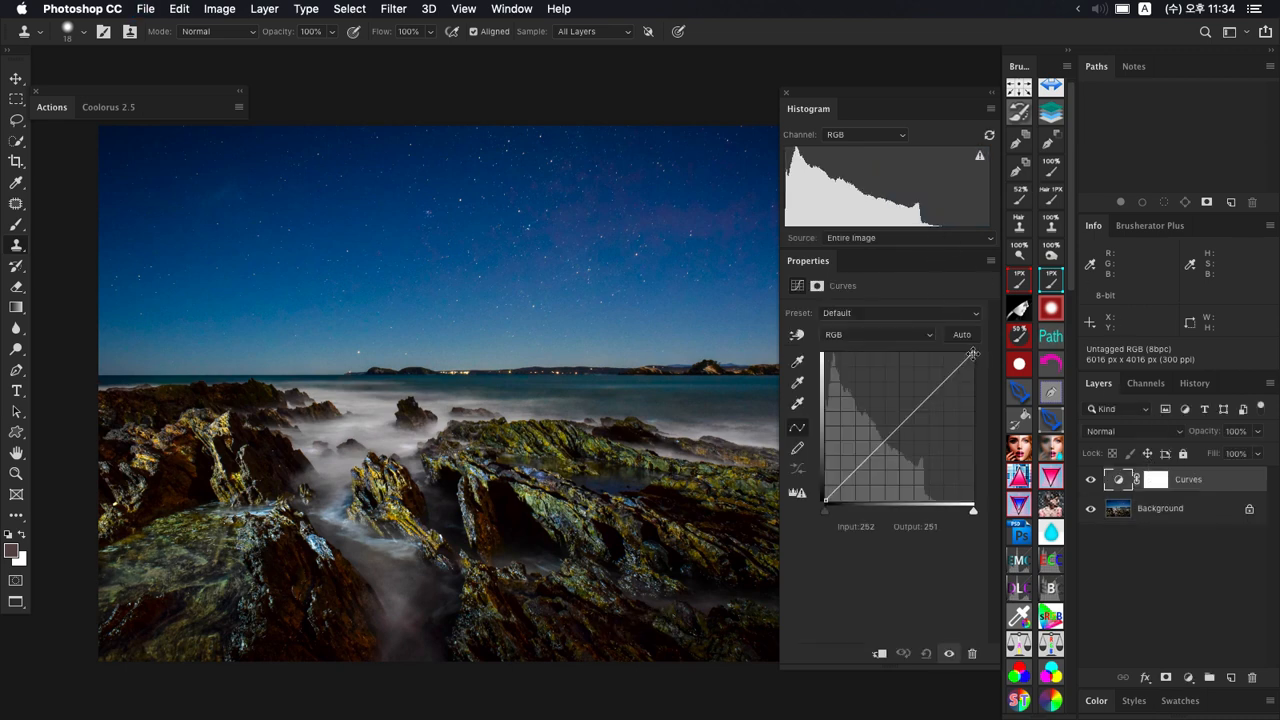
drag(974, 355, 972, 378)
drag(908, 432, 908, 446)
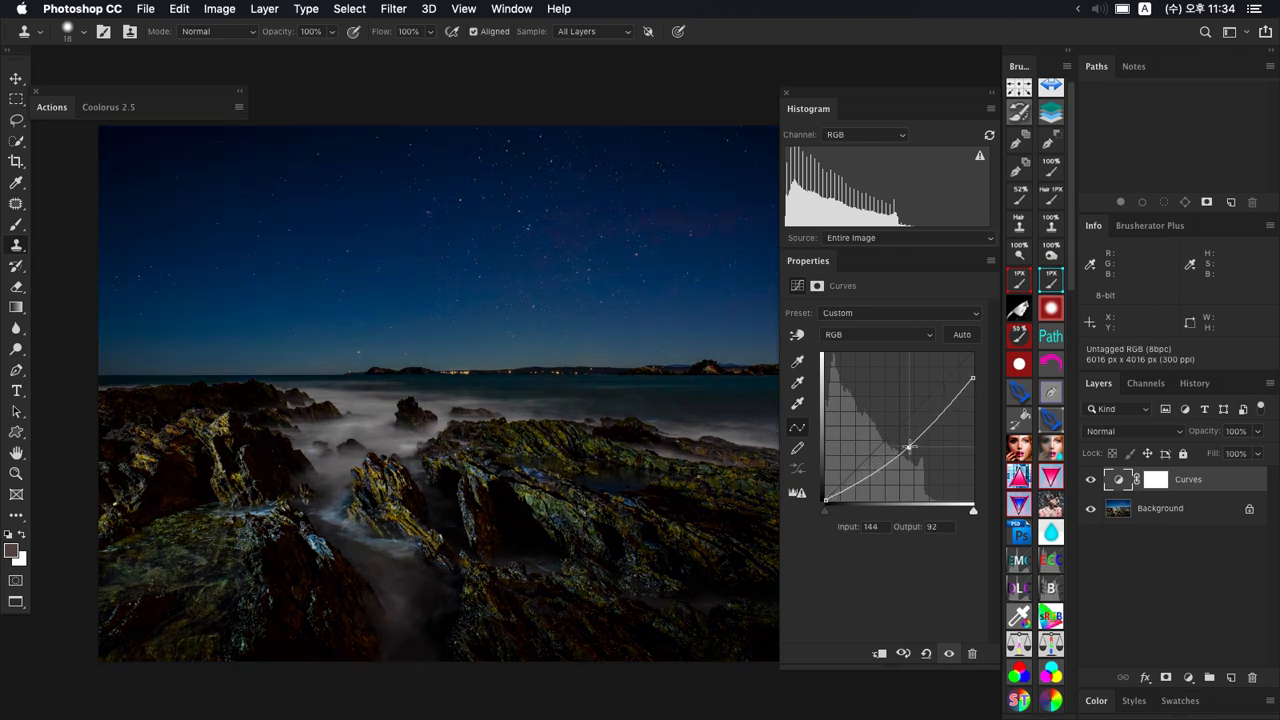
drag(972, 378, 972, 405)
drag(908, 446, 910, 455)
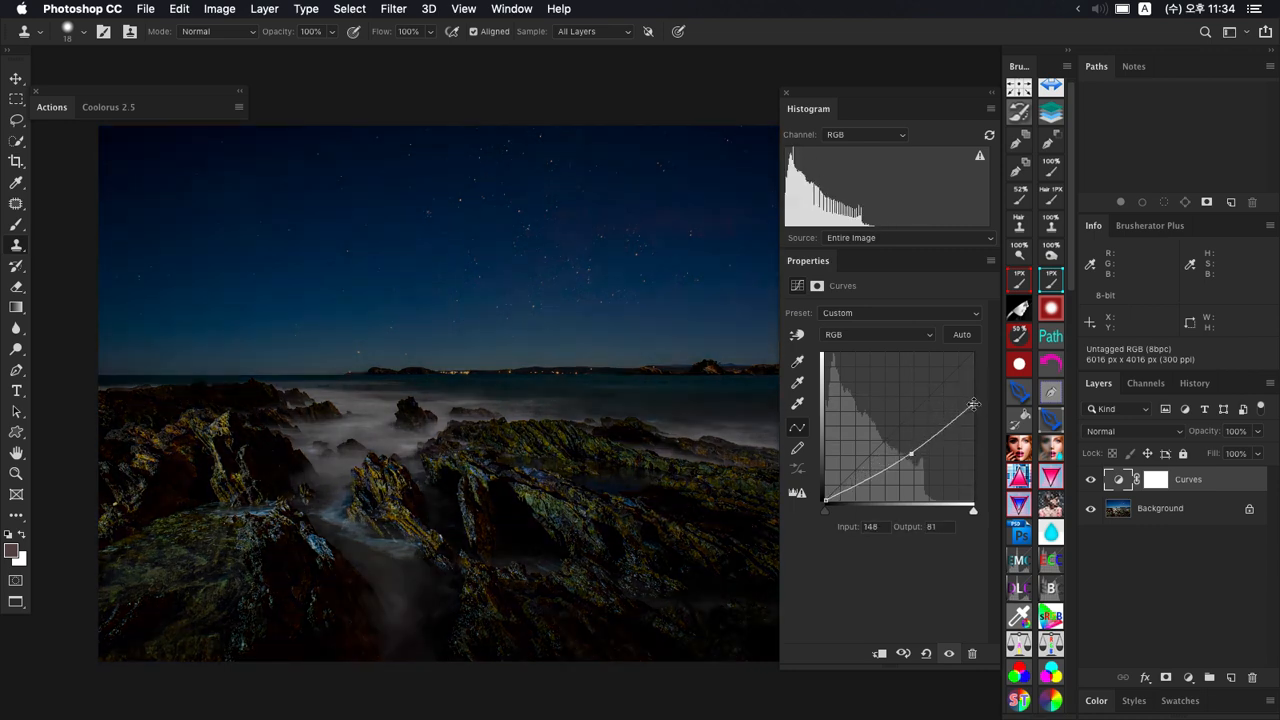
click(973, 404)
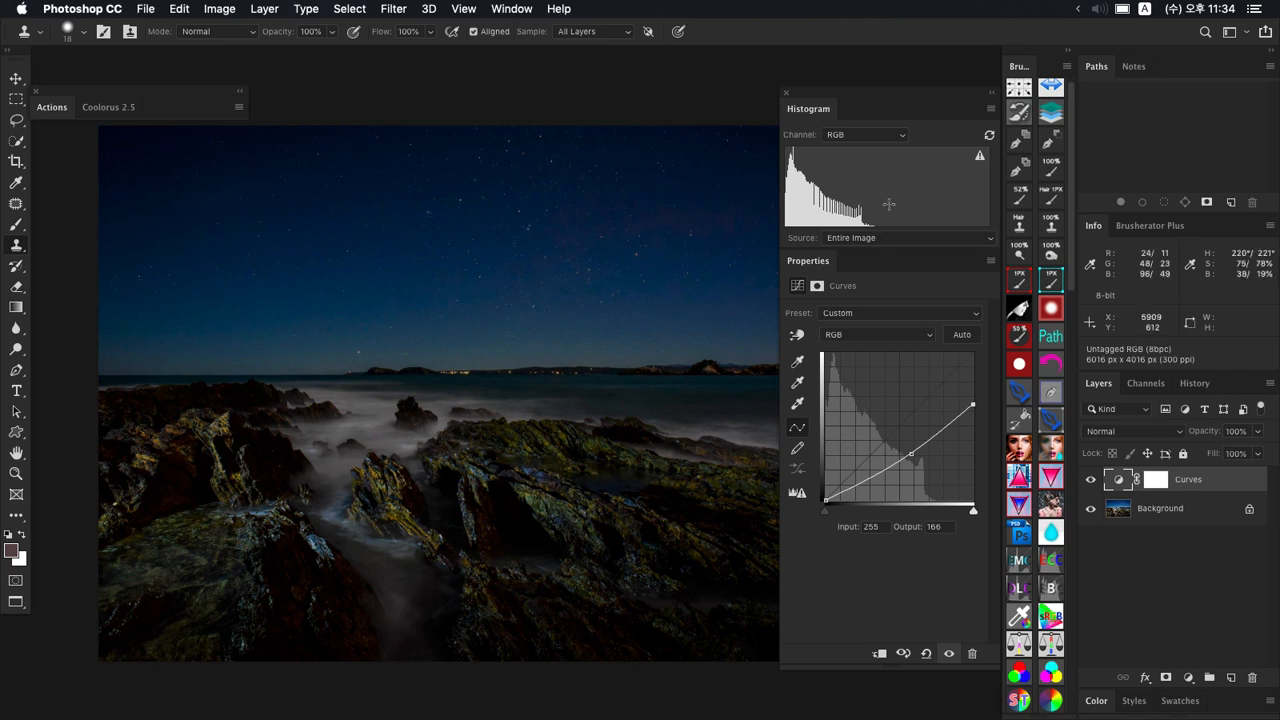
click(990, 136)
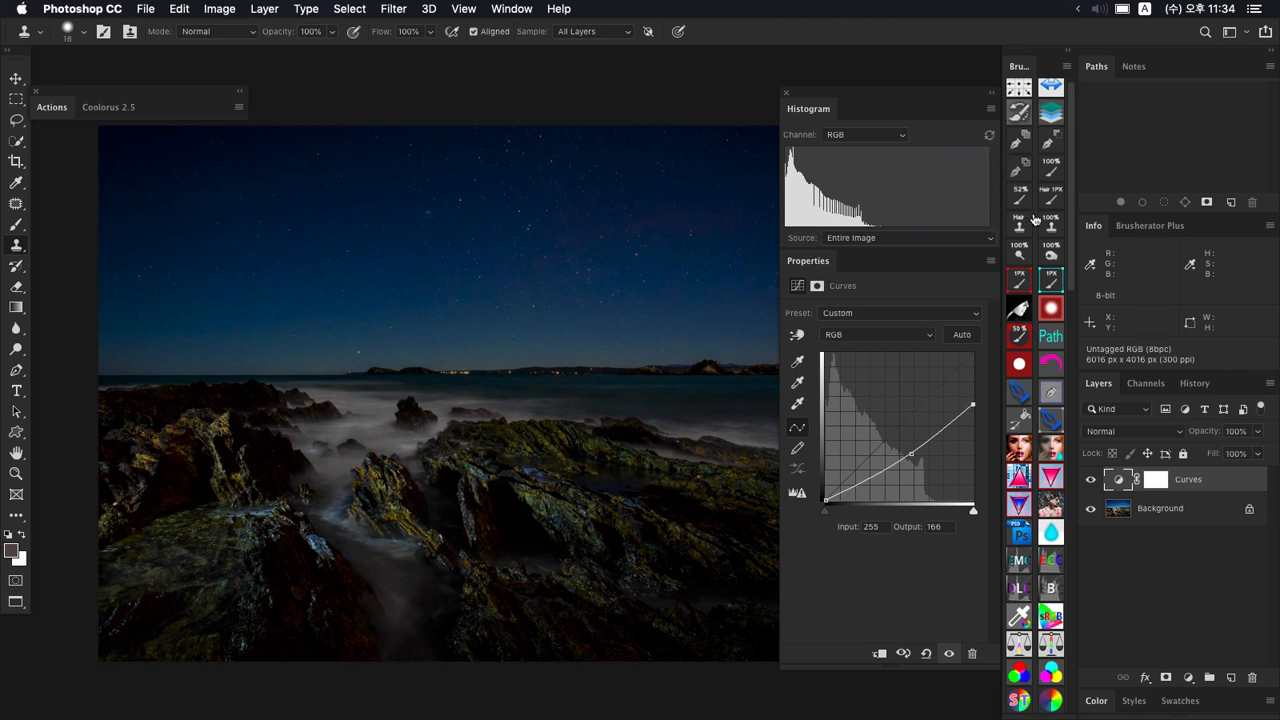
Step: Load the RGB channel's luminosity as a selection, then deselect it
click(1142, 383)
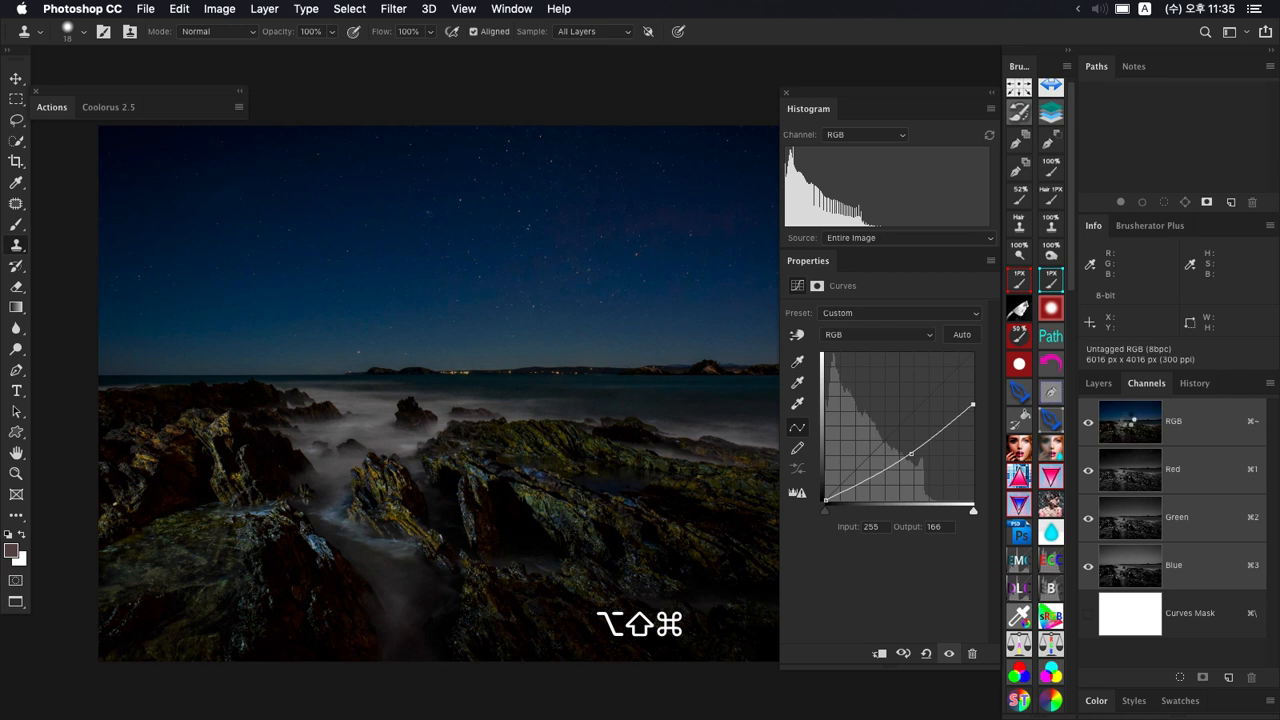
alt+shift+super+click(1128, 425)
key(super+d)
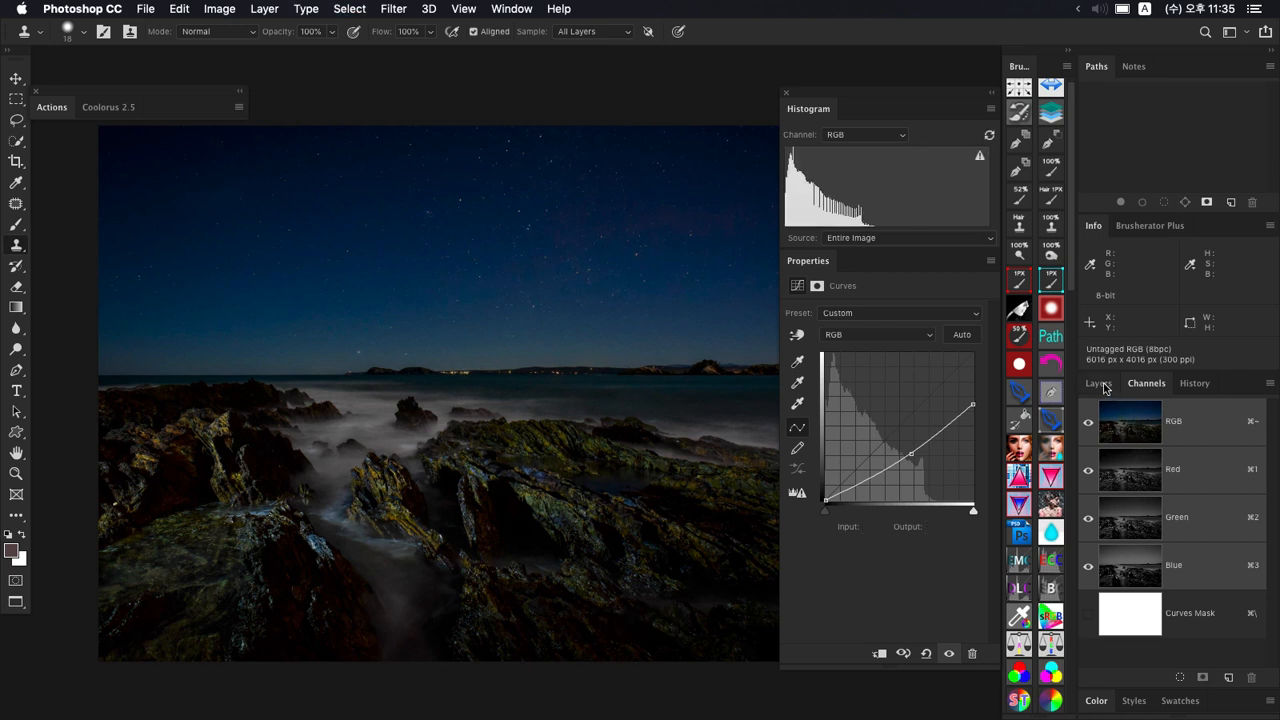
Step: Darken the Curves adjustment further by lowering its white point and setting the midtone point to input 144, output 59
click(1099, 384)
drag(977, 407, 974, 416)
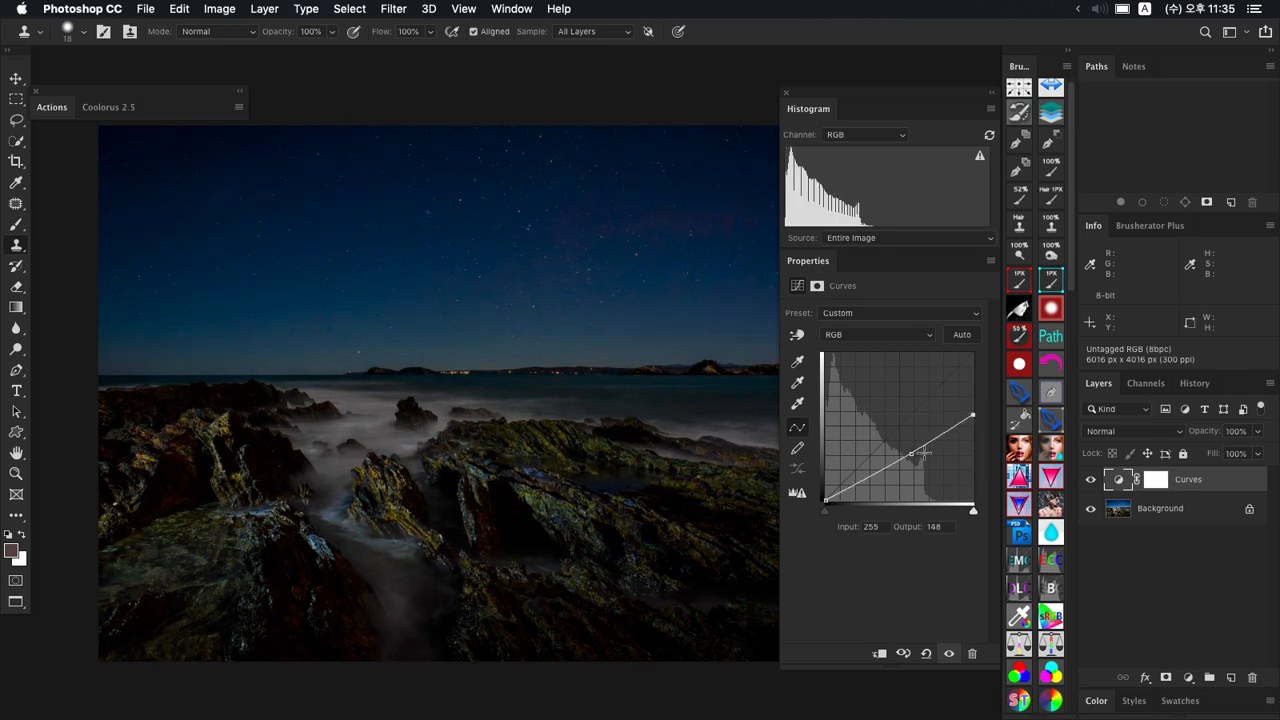
drag(910, 456, 912, 465)
drag(973, 415, 972, 419)
drag(911, 465, 909, 467)
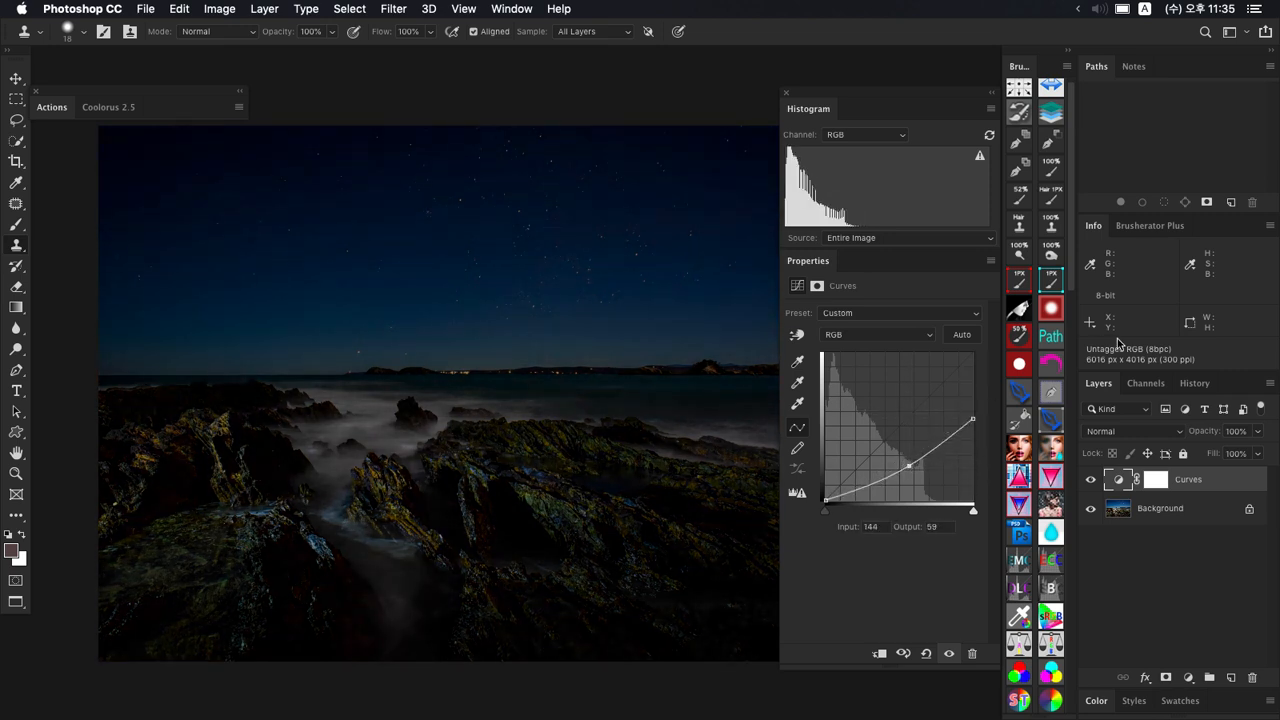
Step: Load the RGB channel's luminosity of the darkened photo as a selection and dismiss the message dialog
click(1143, 385)
alt+shift+super+click(1126, 411)
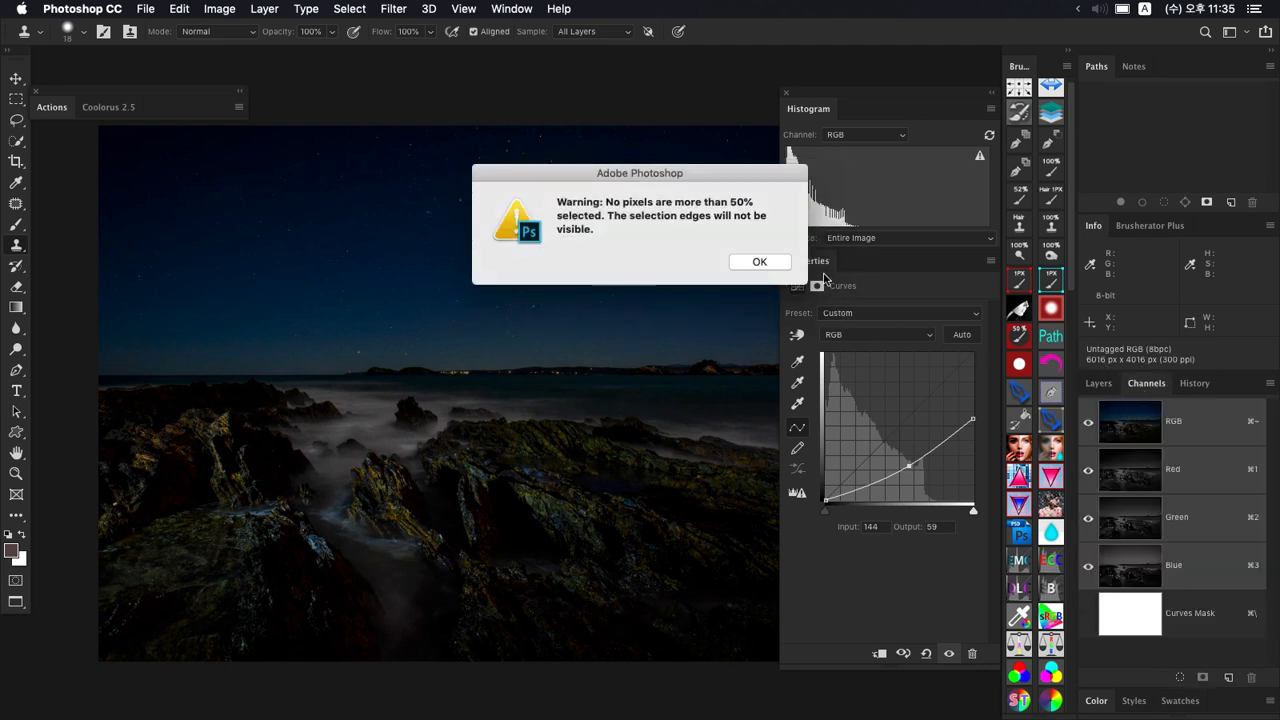
drag(762, 172, 708, 166)
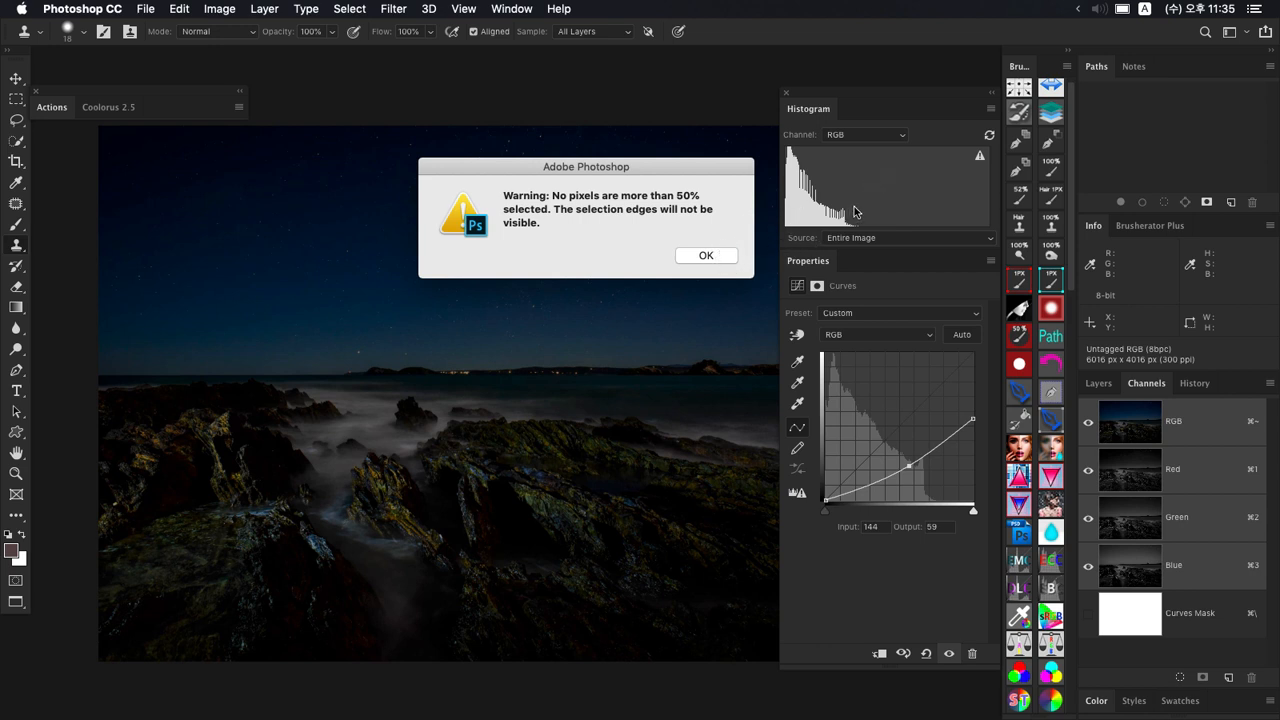
mouse_move(905, 160)
mouse_down()
mouse_move(1017, 182)
mouse_move(933, 234)
mouse_move(947, 135)
mouse_move(1005, 178)
mouse_up()
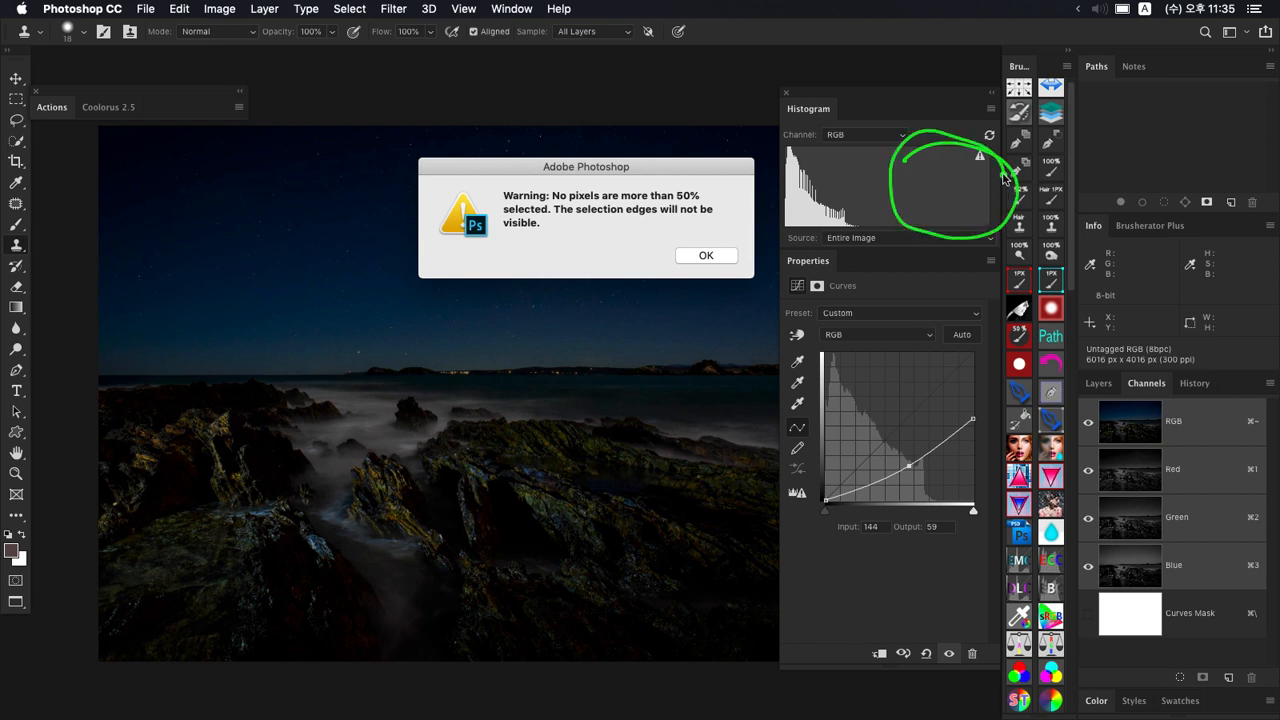
mouse_move(910, 165)
mouse_down()
mouse_move(989, 188)
mouse_move(958, 231)
mouse_move(909, 224)
mouse_move(891, 176)
mouse_up()
mouse_move(560, 197)
mouse_down()
mouse_move(719, 185)
mouse_move(613, 170)
mouse_up()
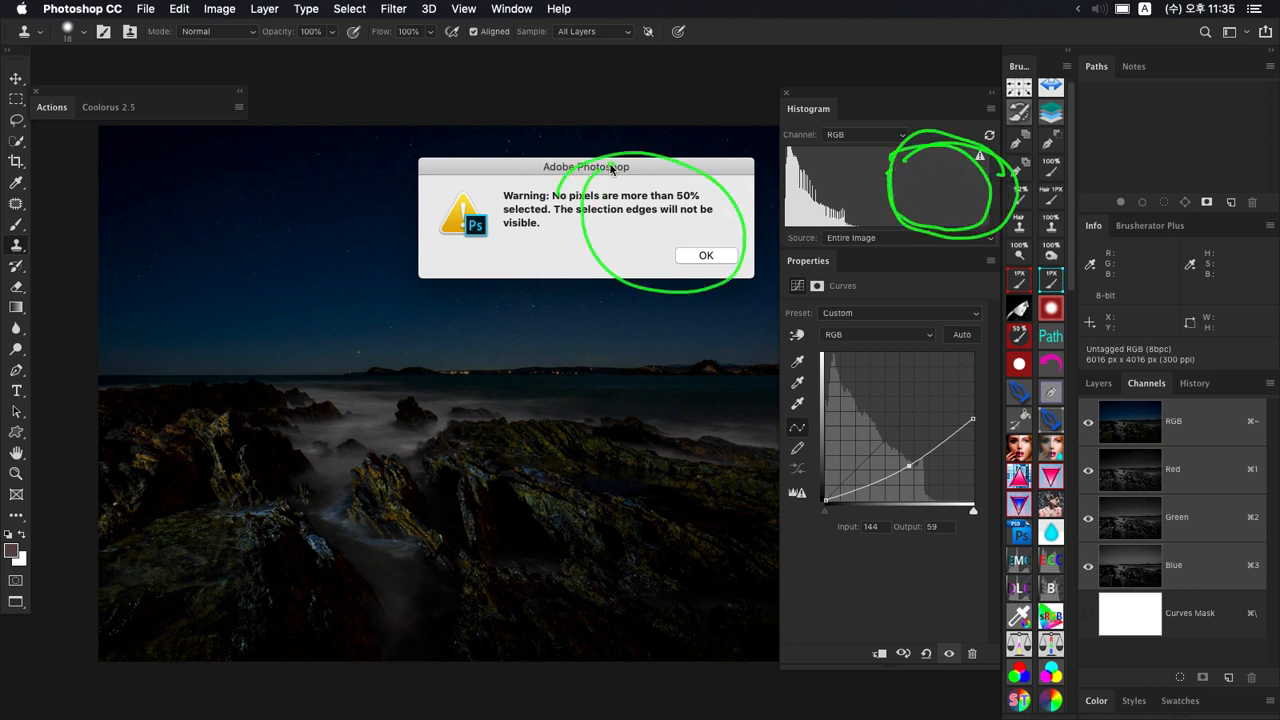
click(705, 256)
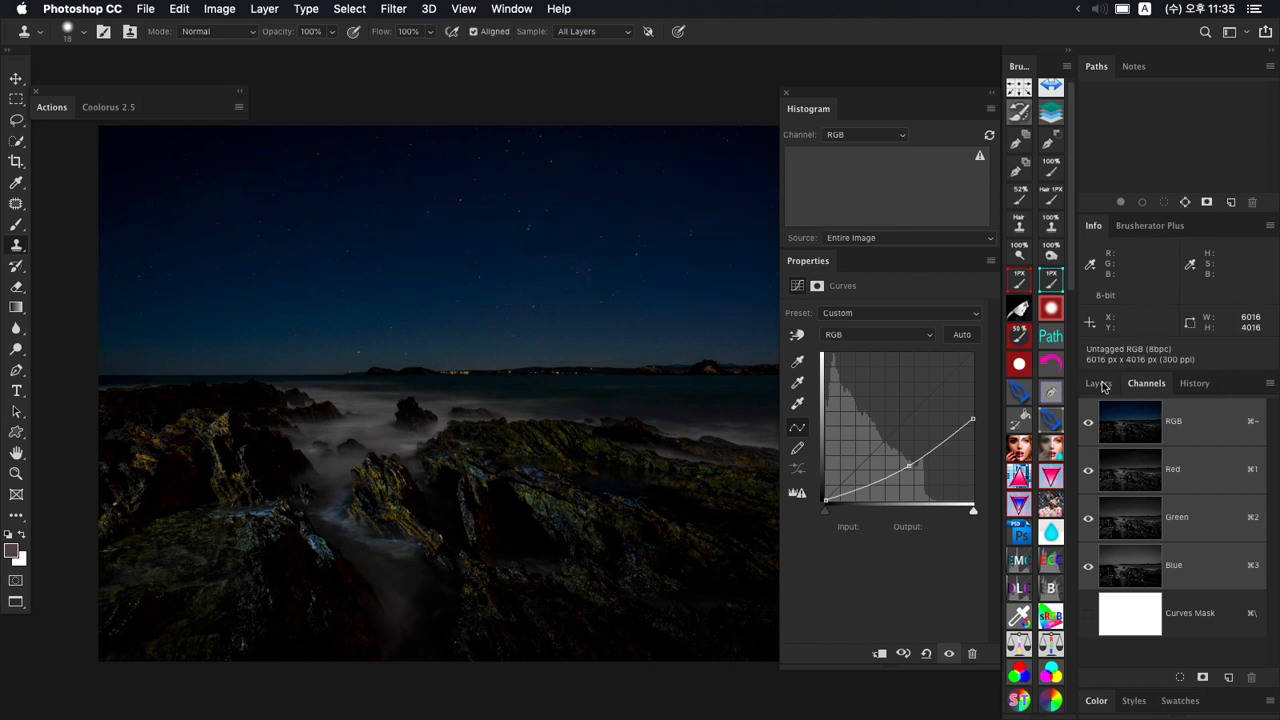
Step: Add a second Curves adjustment layer masked by the luminosity selection and display its mask on the canvas
click(1103, 386)
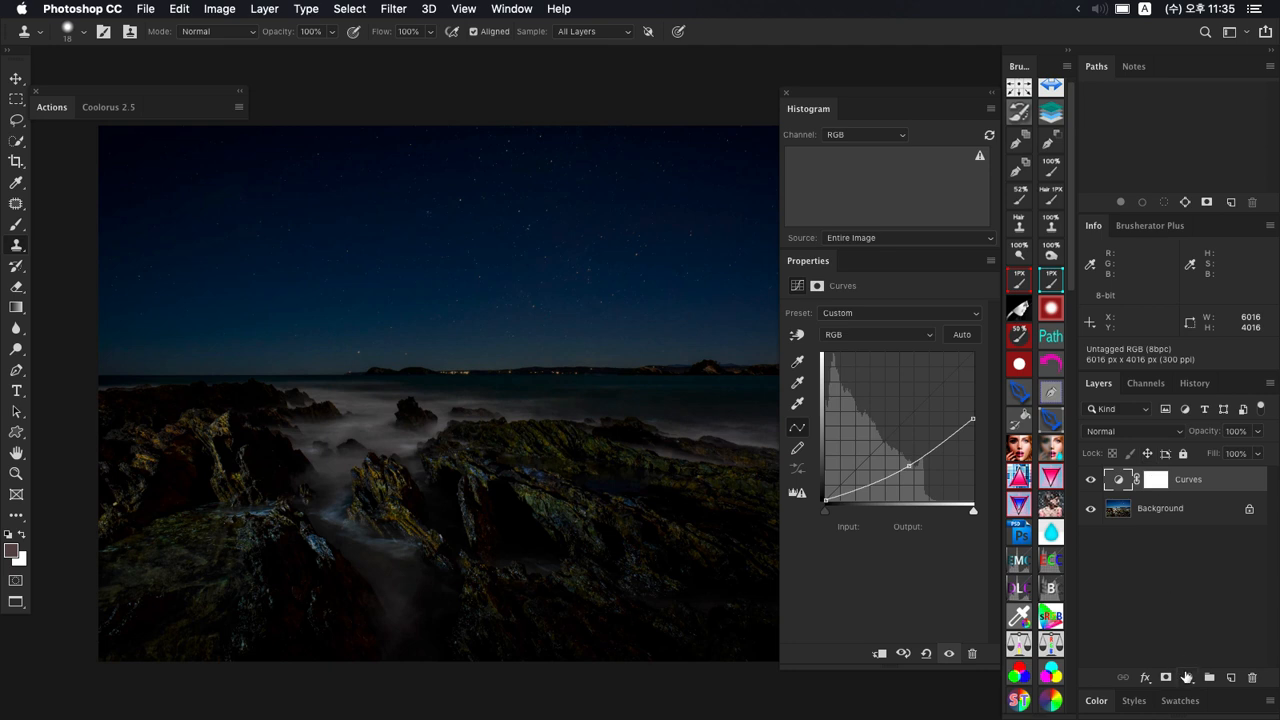
click(1186, 678)
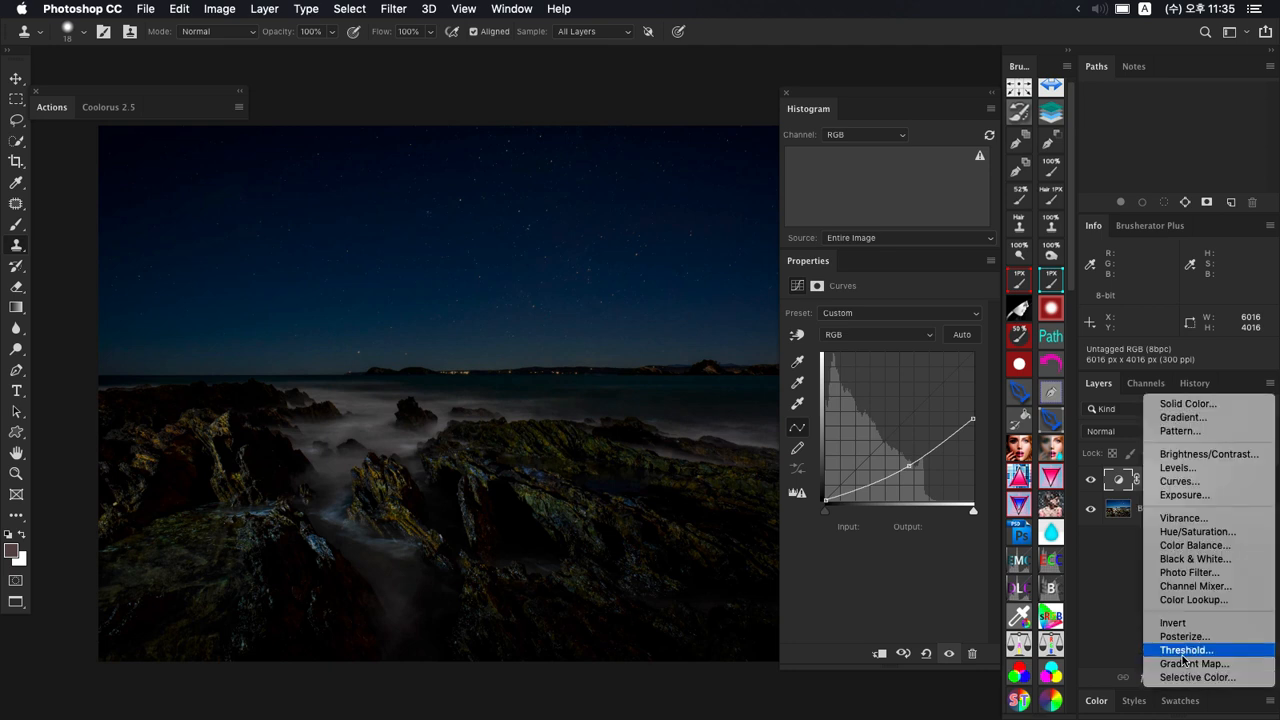
click(1176, 481)
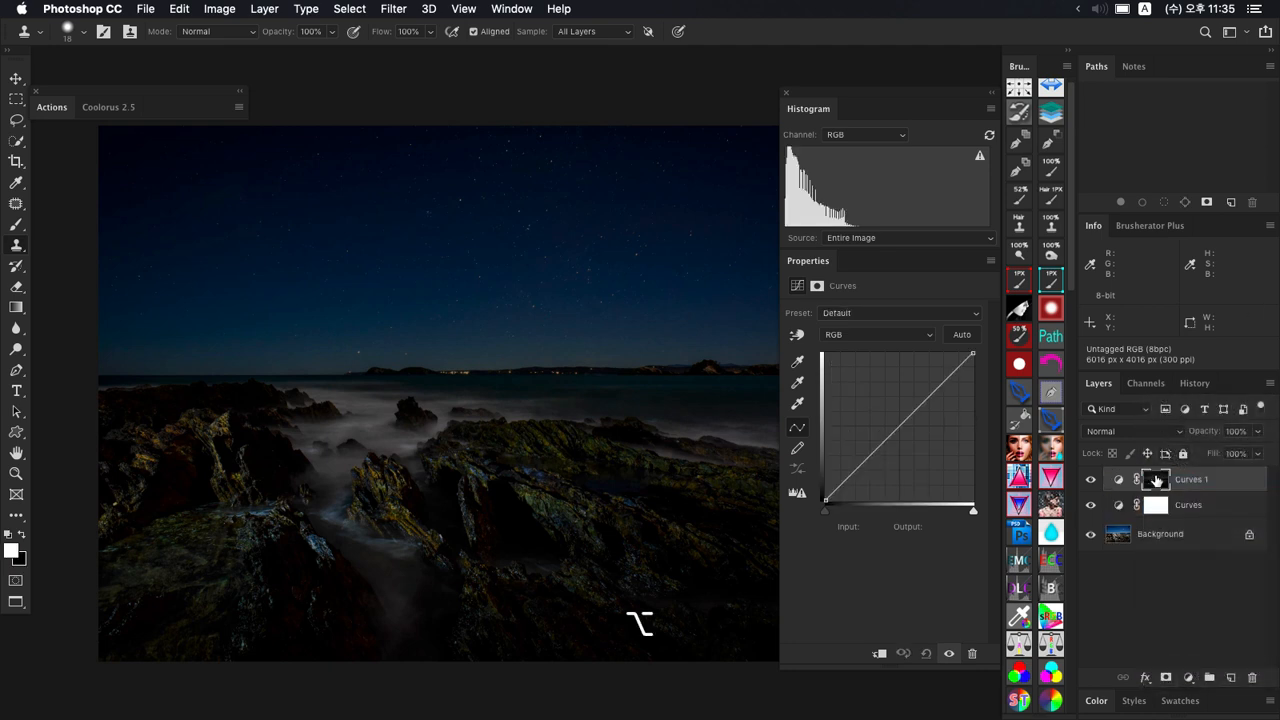
alt+click(1156, 481)
drag(754, 463, 543, 431)
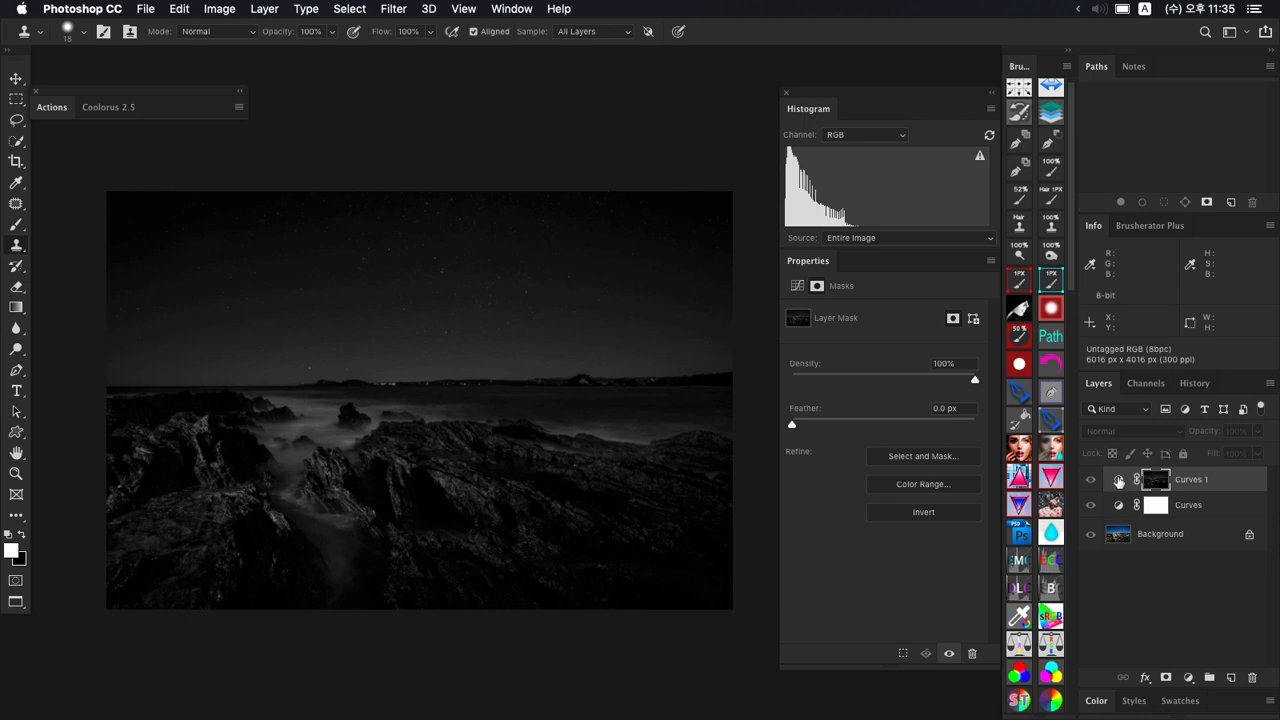
Step: Return to the normal image view and compare the photo with the lower Curves layer hidden and shown
click(1118, 481)
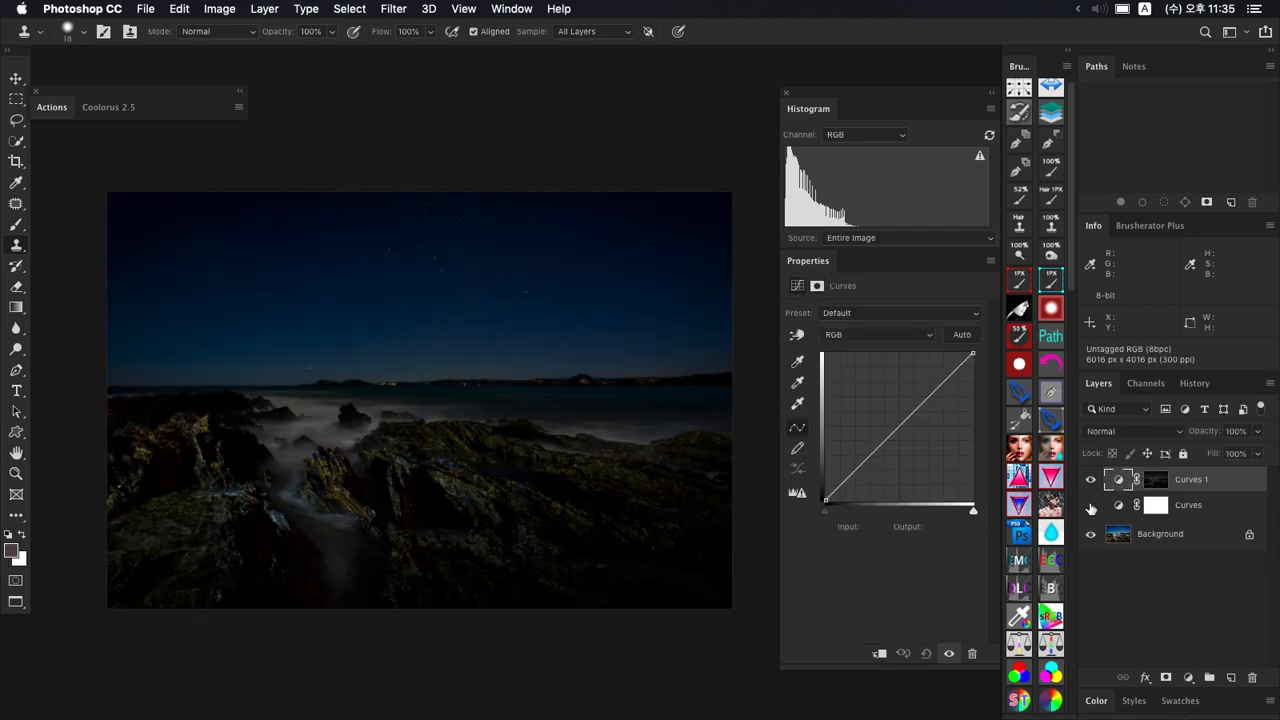
click(1090, 505)
click(1156, 481)
click(1091, 505)
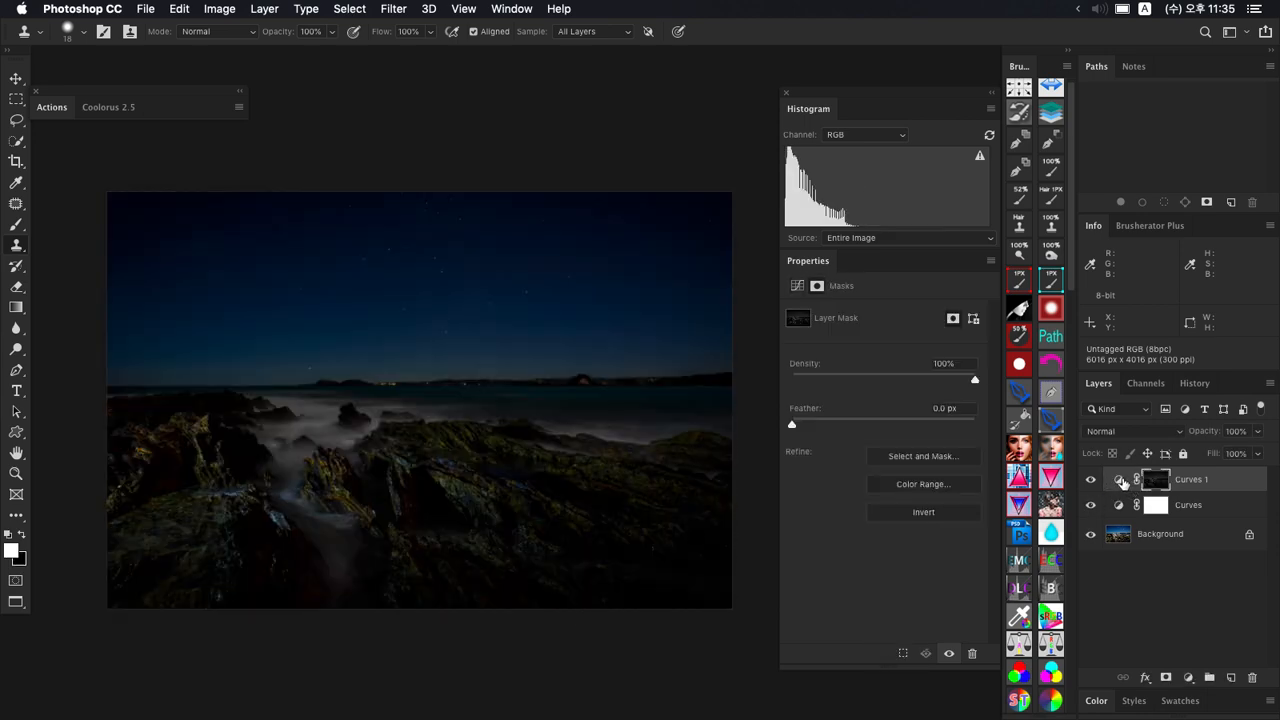
click(1119, 481)
click(1157, 482)
Step: Brighten the upper Curves layer's mask by pasting a copy of it onto itself and fading the paste in Screen mode at 100% opacity
alt+click(1154, 479)
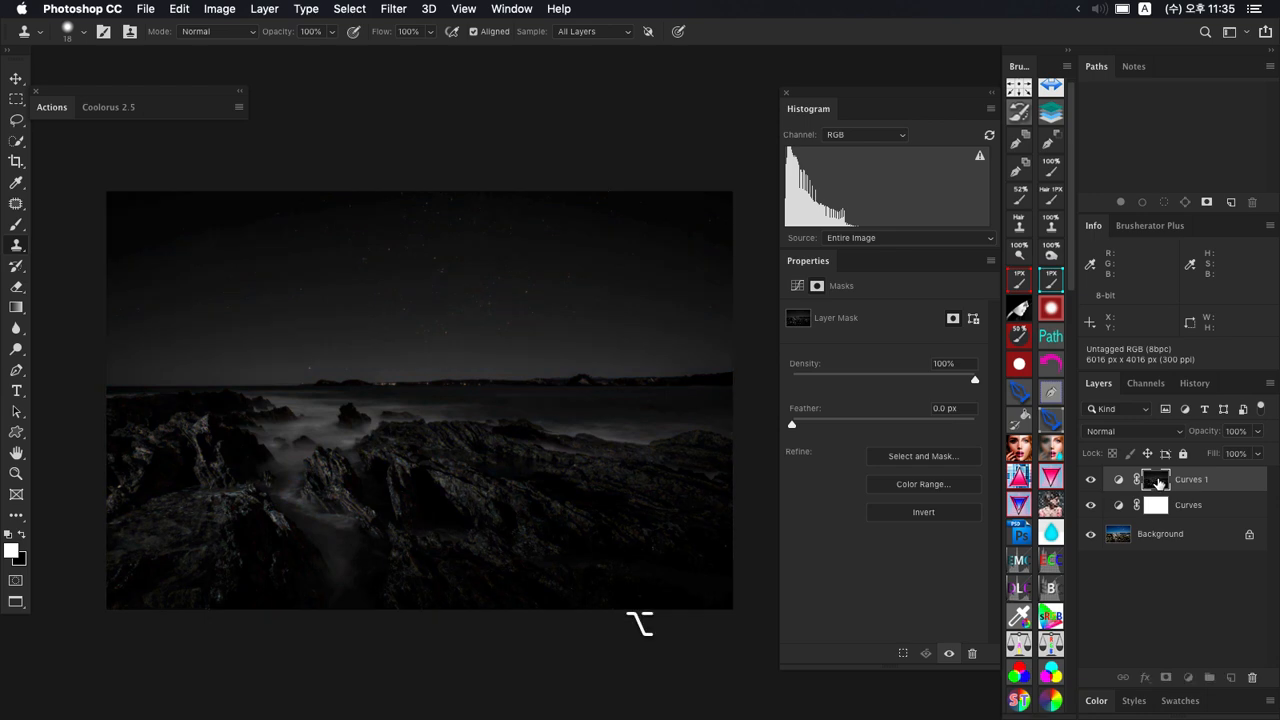
key(super+a)
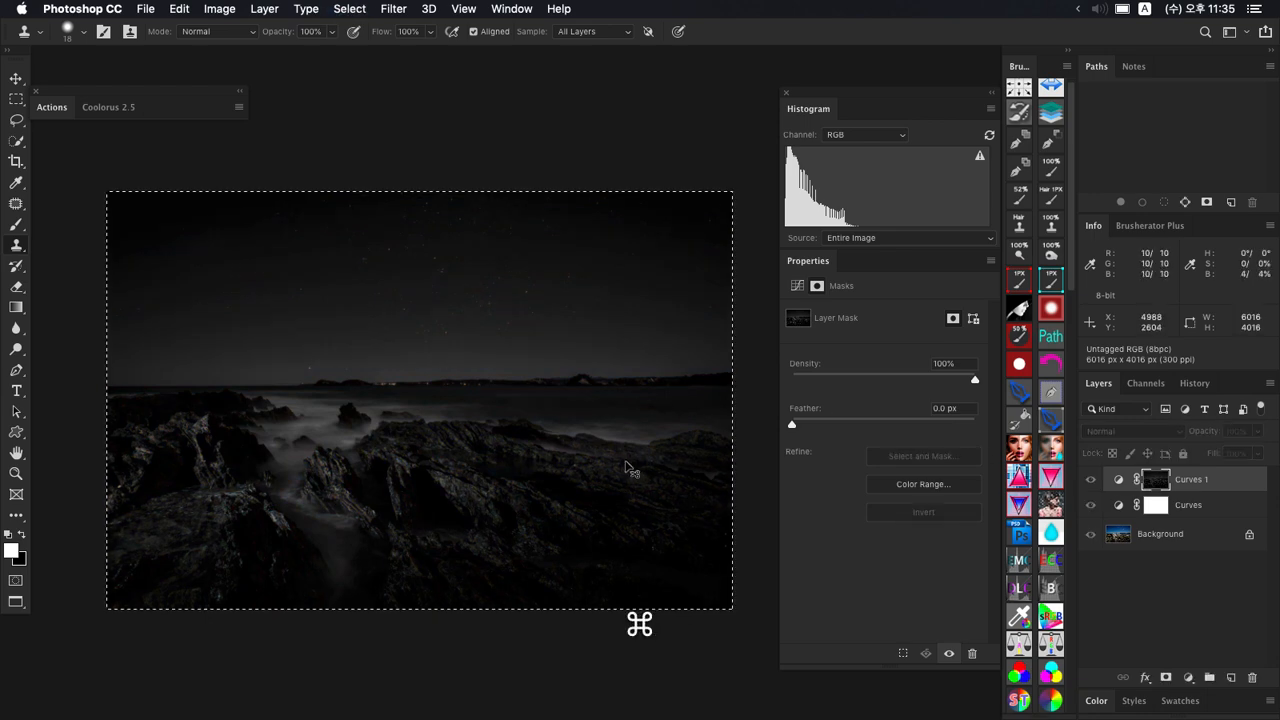
key(super+c)
key(super+v)
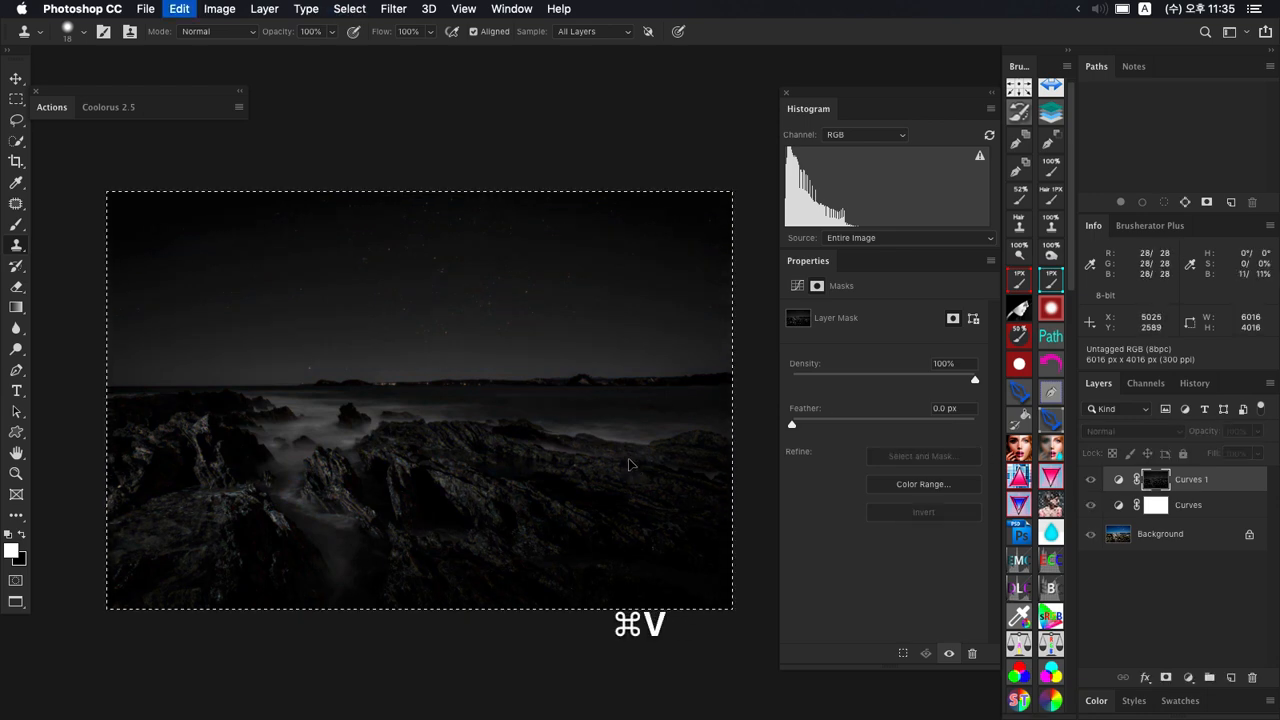
key(shift+super+f)
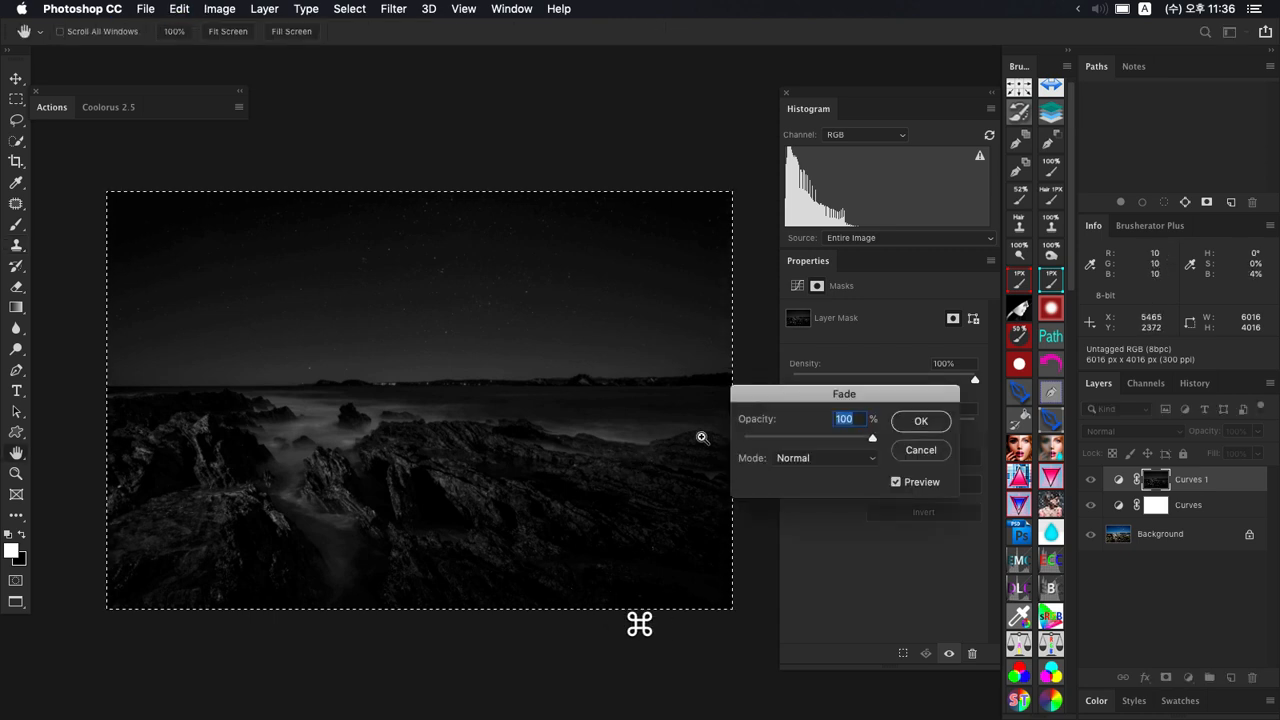
click(829, 463)
click(818, 585)
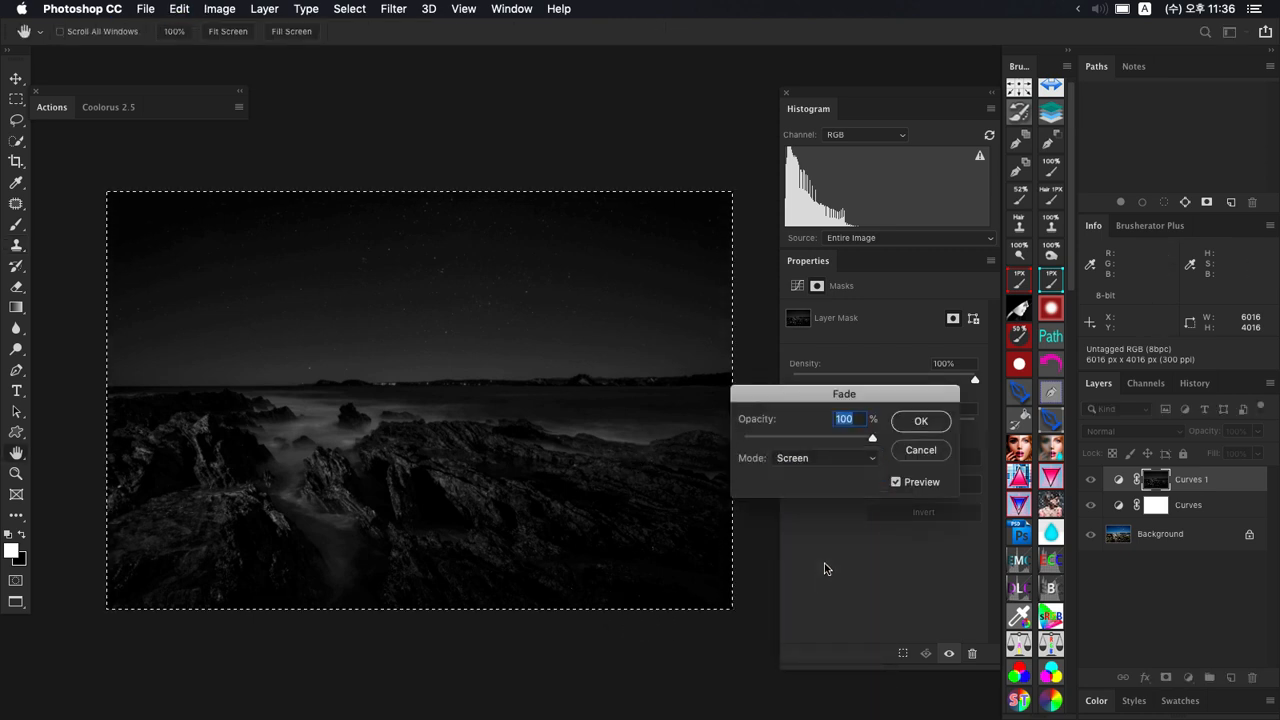
click(920, 422)
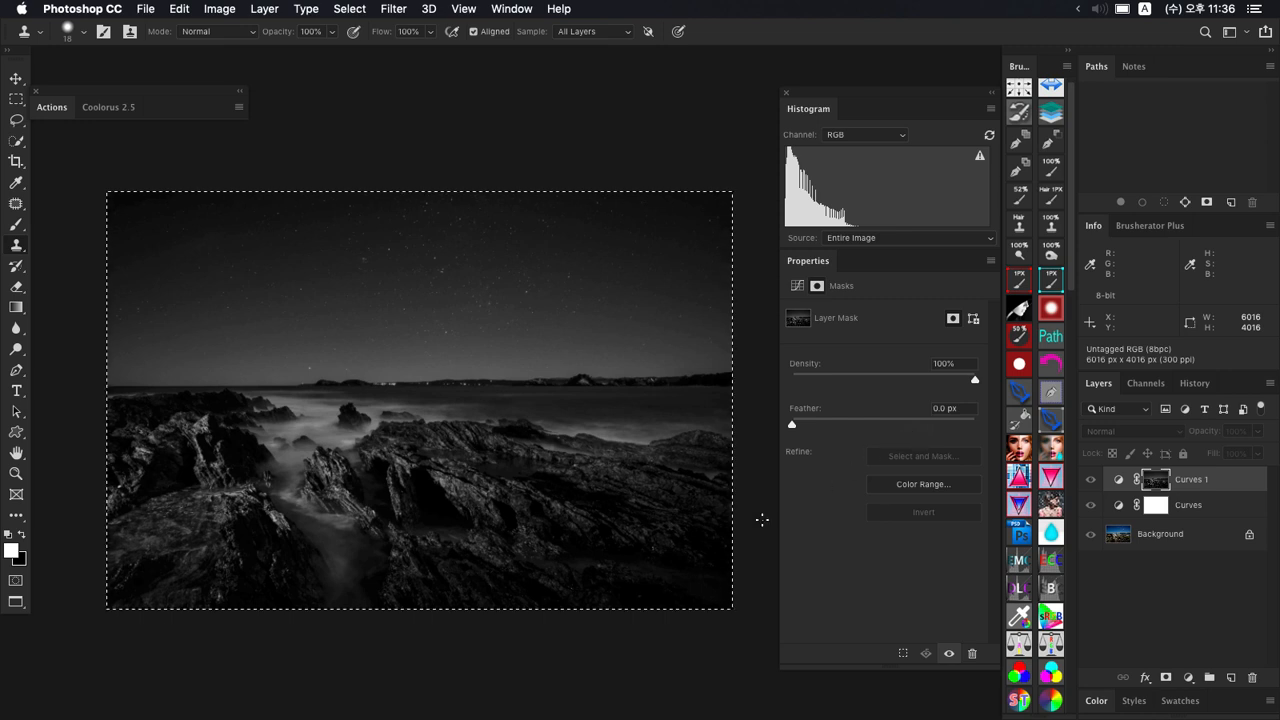
Step: Paste the copied mask onto itself again, fade it in Lighten mode at 100% opacity, deselect, and review the mask on the canvas
key(super+v)
key(shift+super+f)
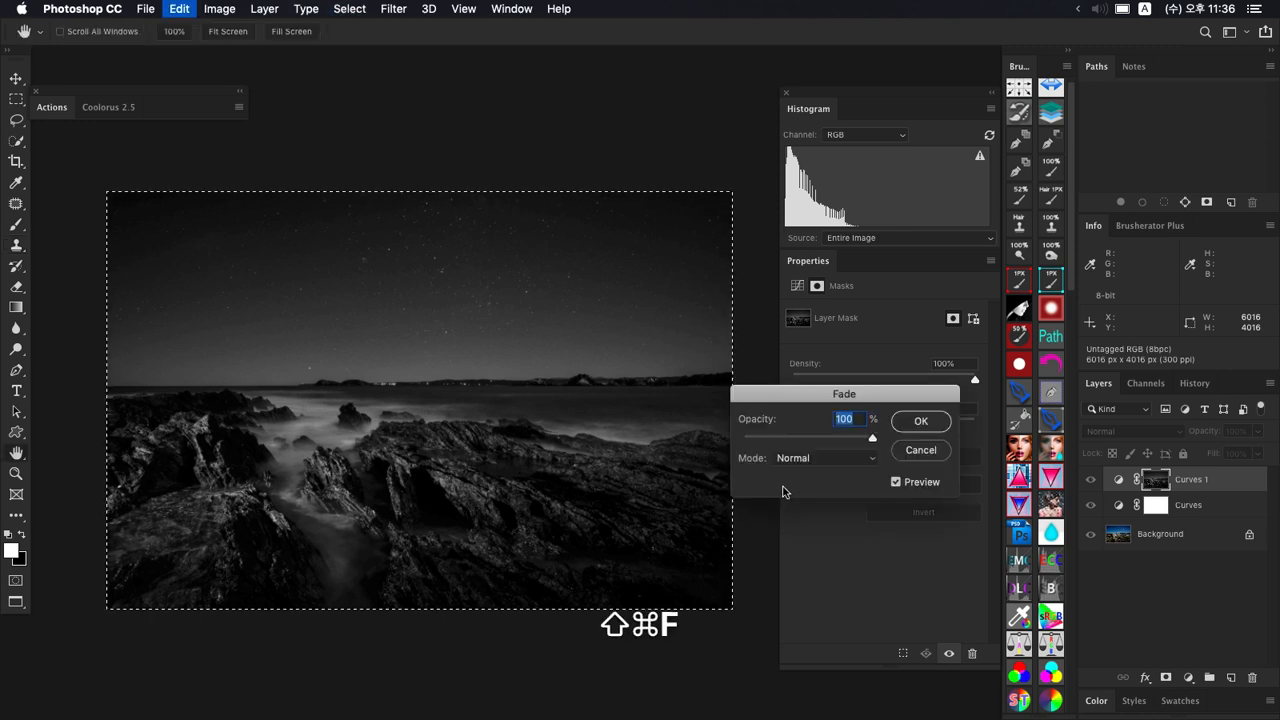
click(832, 455)
click(795, 584)
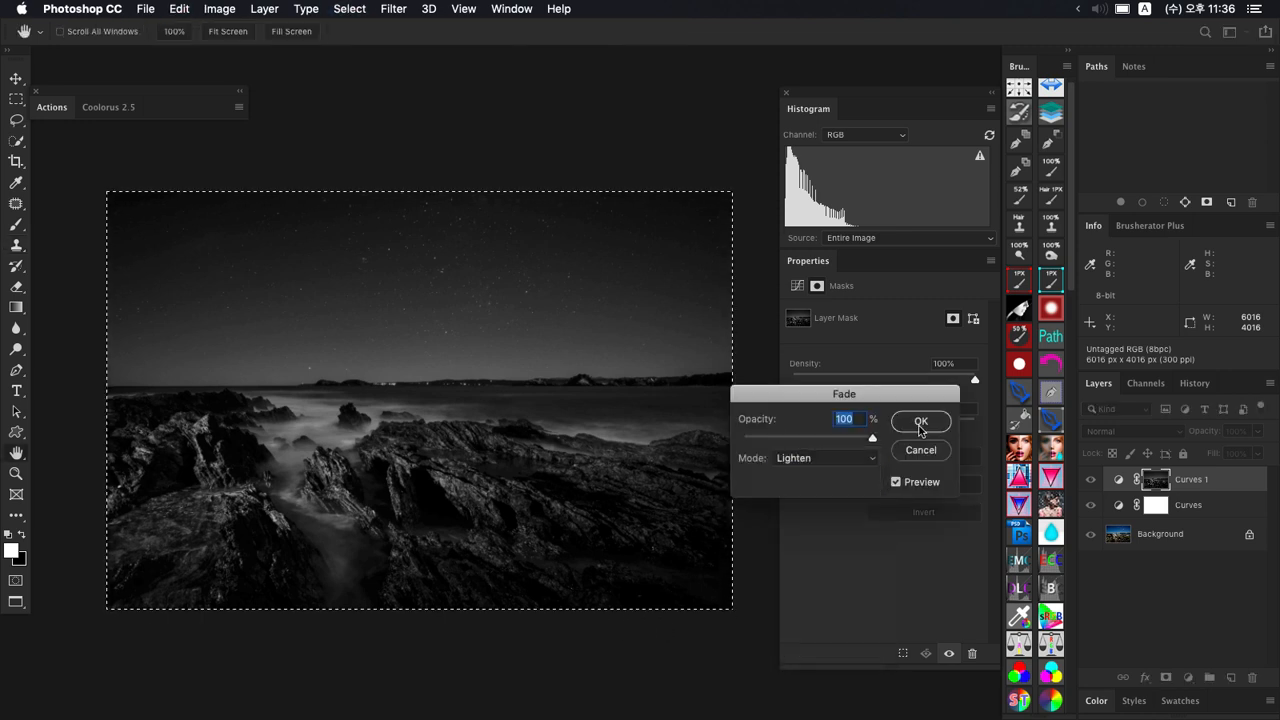
click(920, 421)
key(super+d)
click(1118, 481)
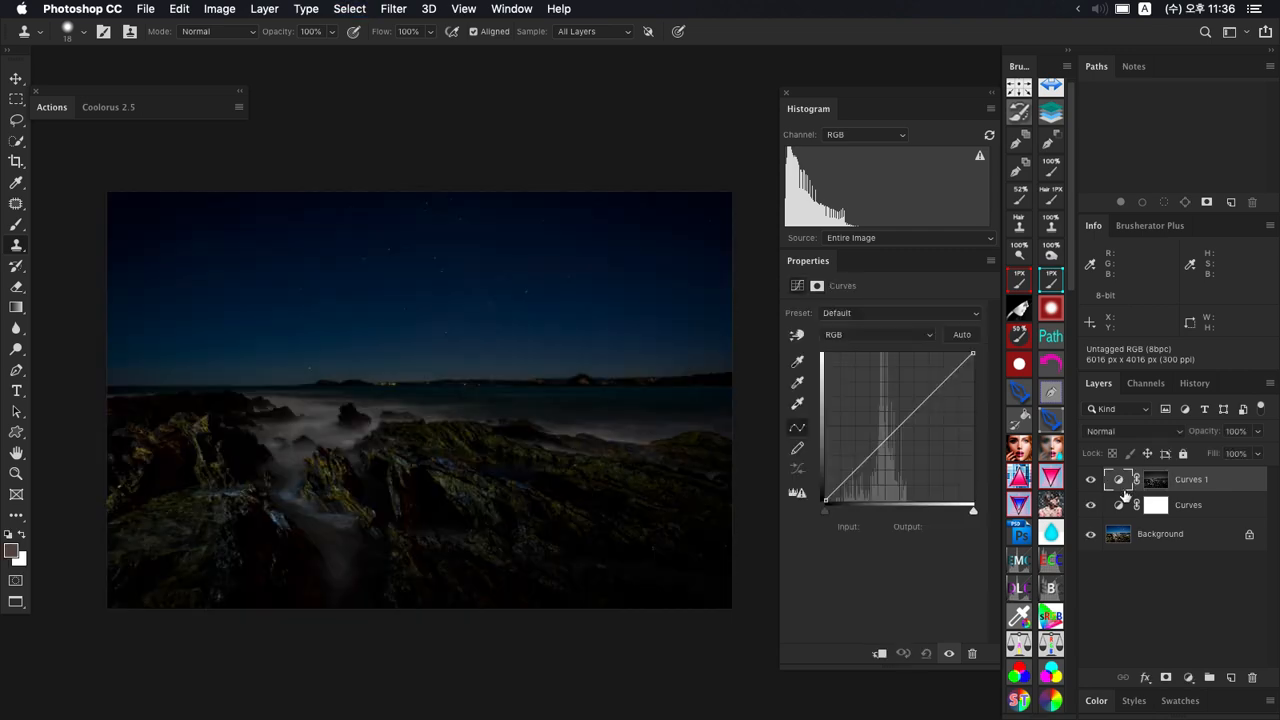
alt+click(1155, 481)
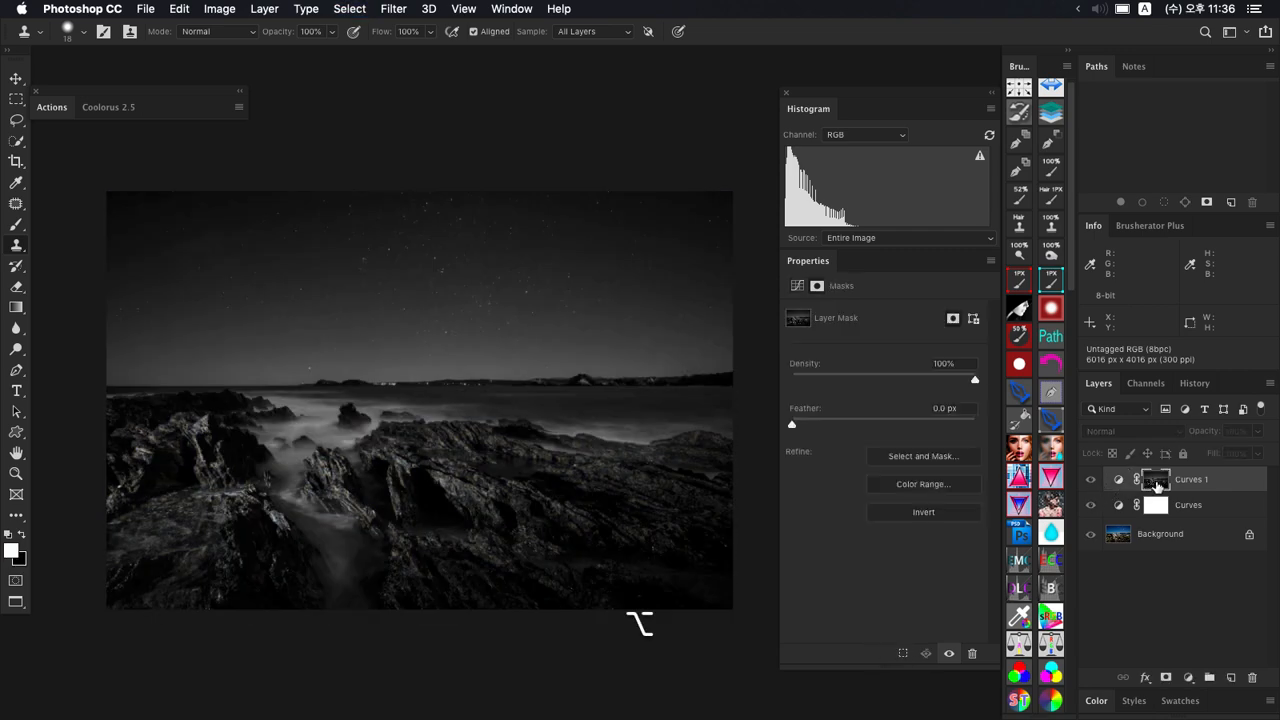
Step: Return to the normal image view, raise the Curves 1 curve to input 108, output 186, and inspect the layer's mask
alt+click(1155, 481)
click(1118, 481)
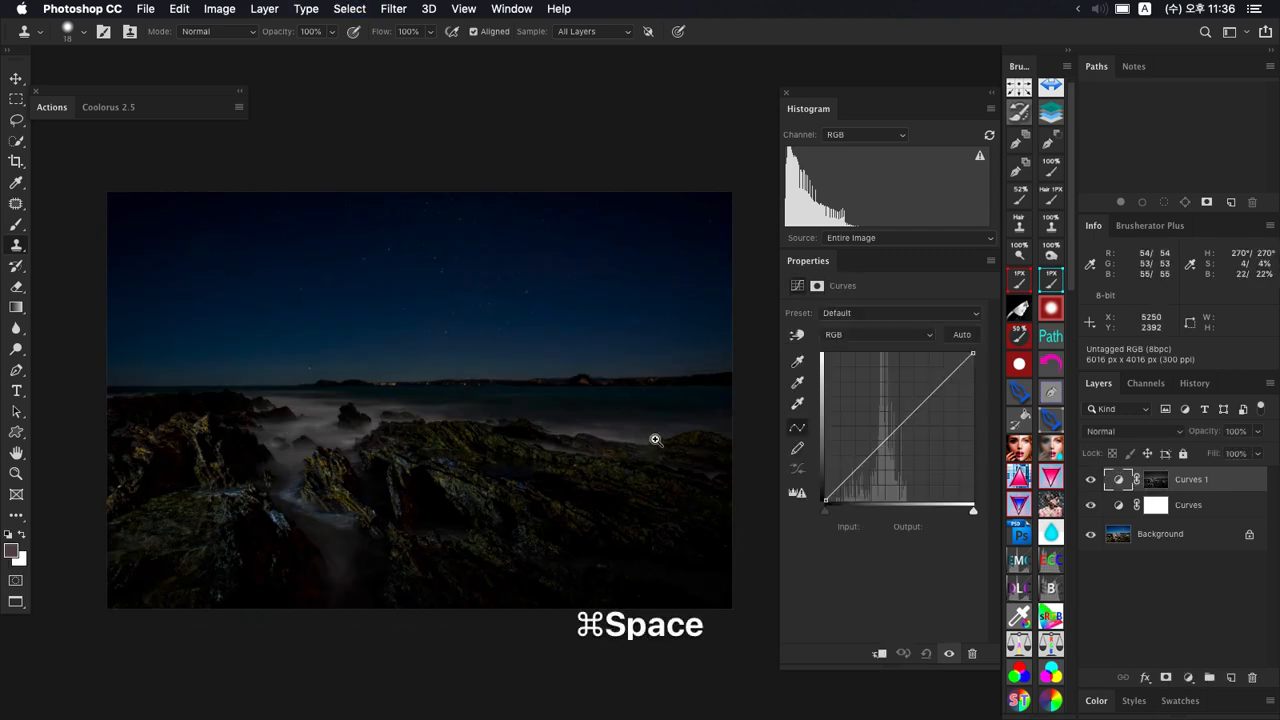
drag(655, 440, 640, 440)
drag(903, 426, 887, 392)
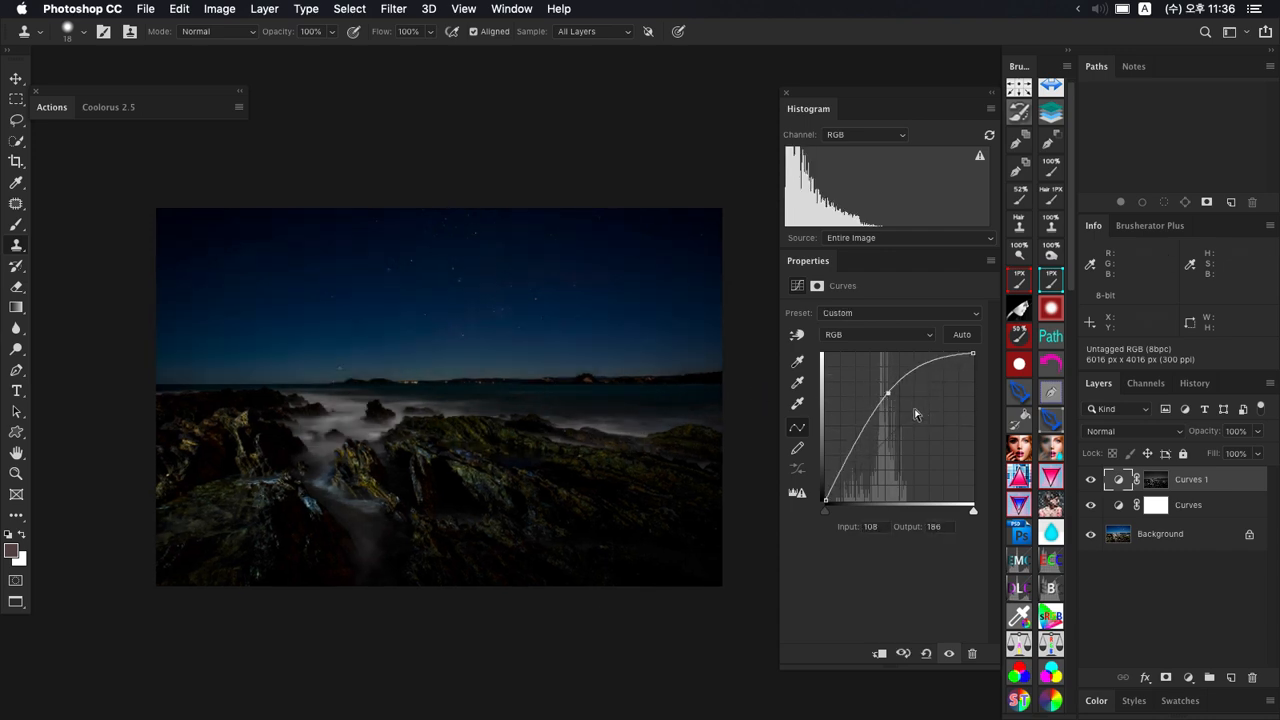
alt+click(1156, 481)
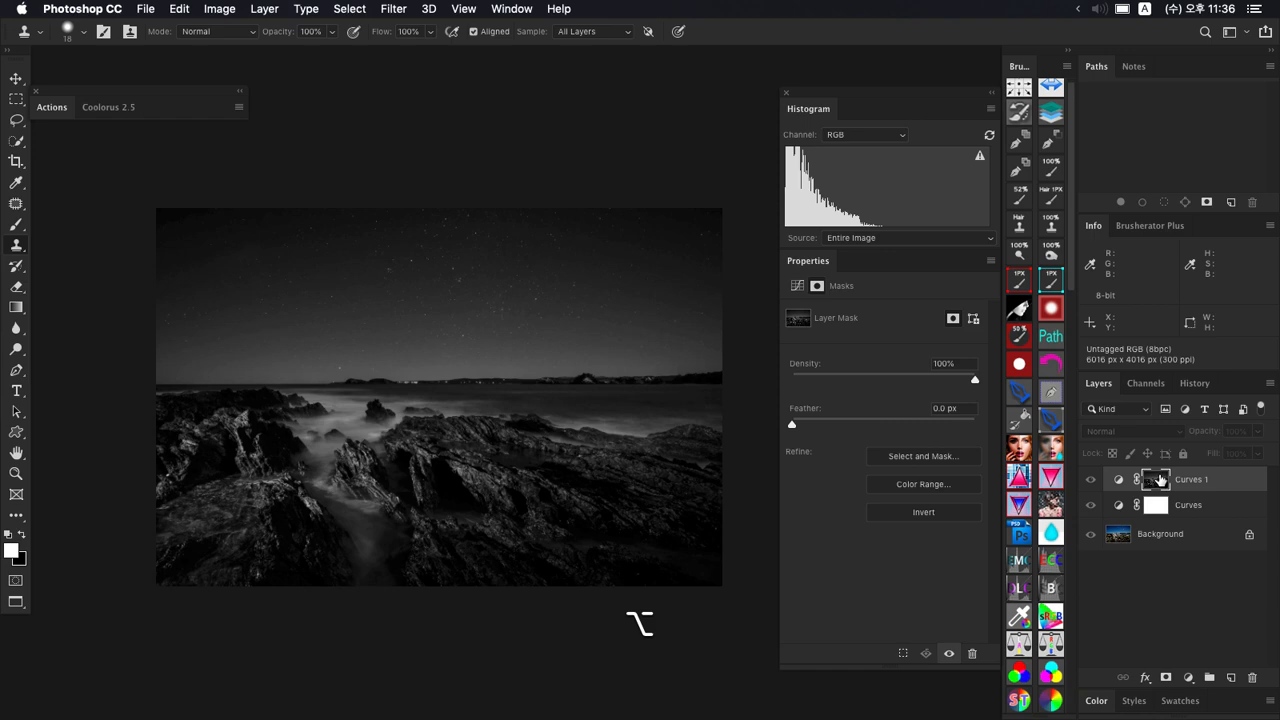
alt+click(1153, 479)
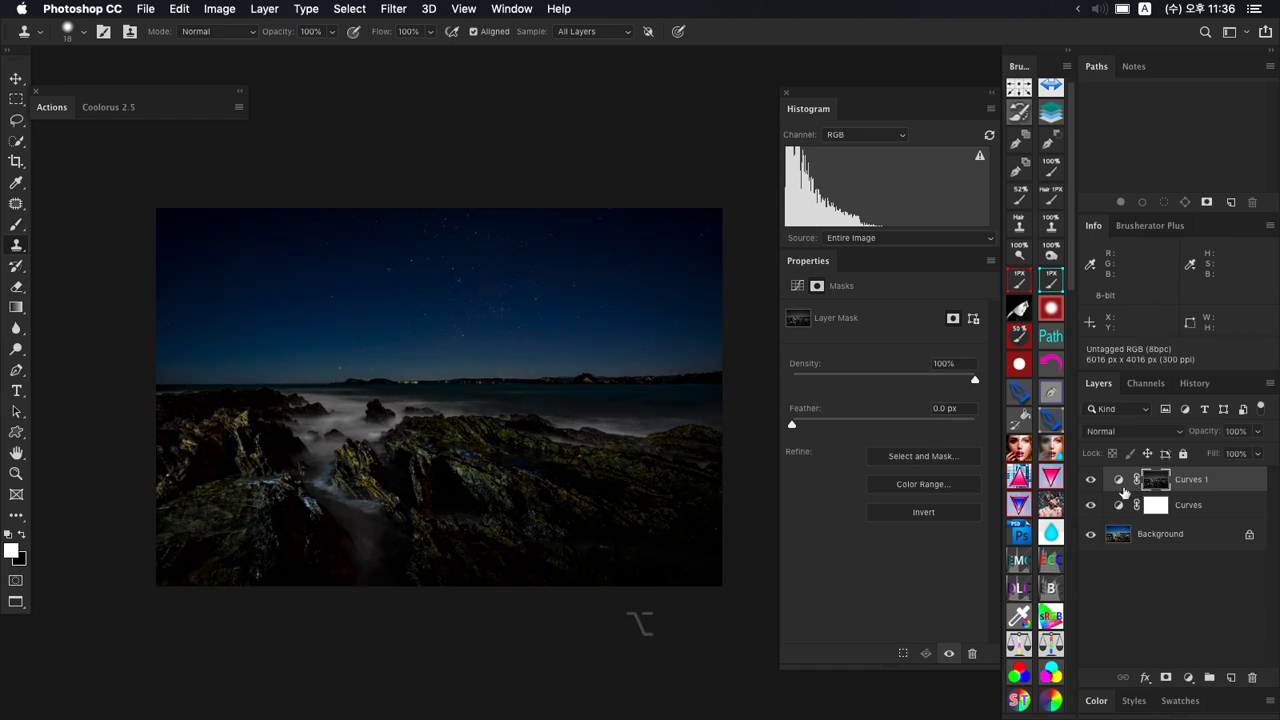
Step: Add another Curves adjustment clipped to Curves 1 and raise its curve to input 99, output 166
click(1119, 482)
mouse_move(885, 395)
mouse_down()
mouse_move(889, 431)
mouse_move(884, 380)
mouse_move(882, 404)
mouse_up()
key(shift+super+s)
key(alt+super+g)
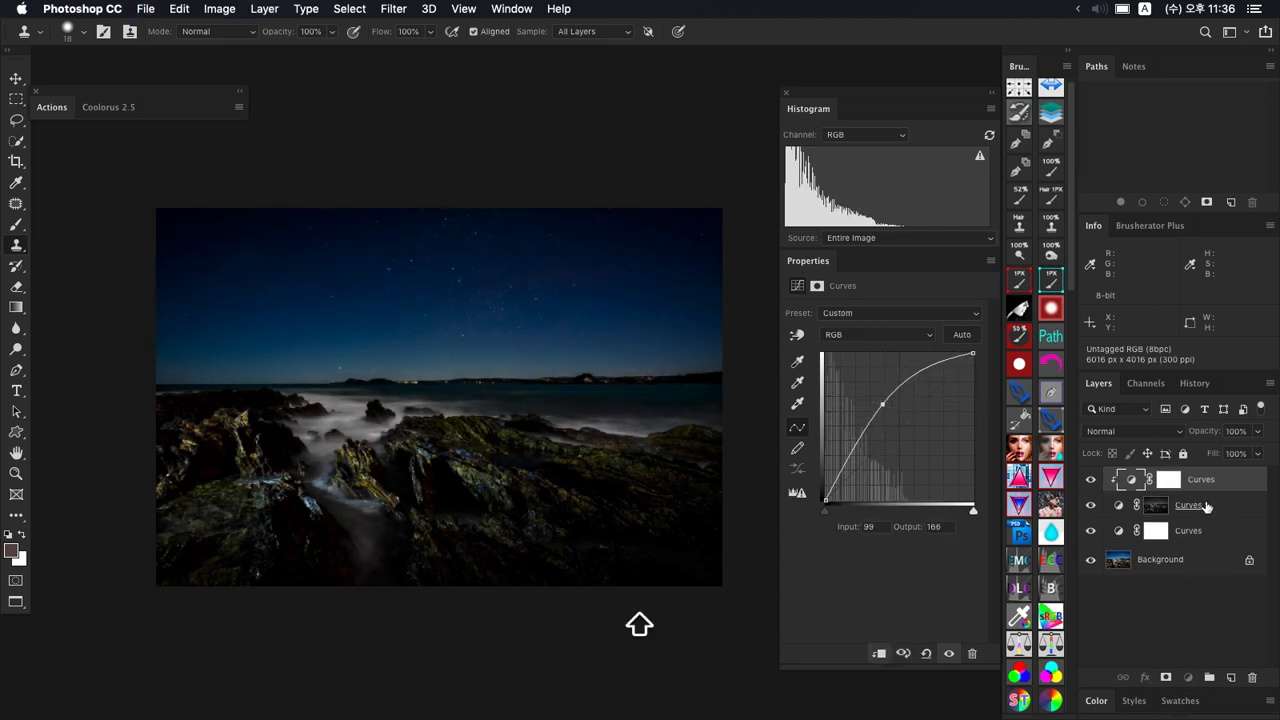
Step: Select the clipped Curves layer together with Curves 1, compare the photo with both hidden and shown, and delete them
shift+click(1207, 507)
key(shift+super+a)
key(shift+super+a)
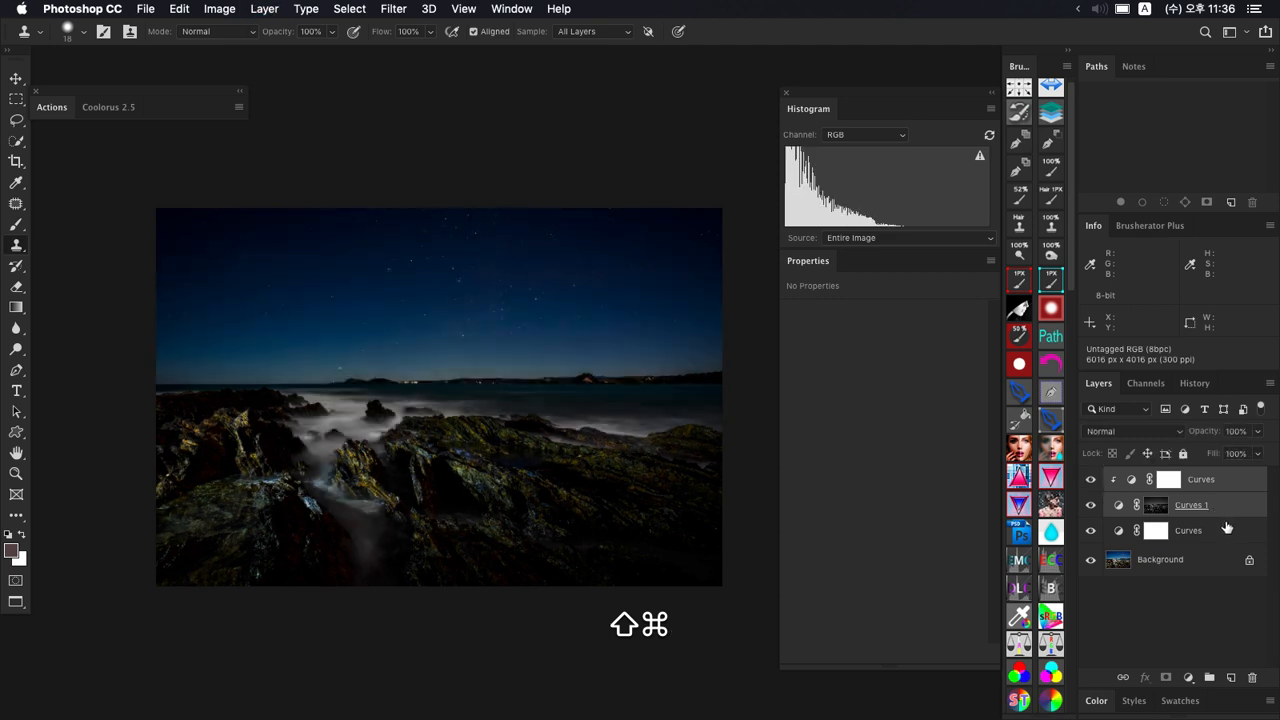
key(shift+super+a)
key(shift+super+a)
key(shift+super+a)
key(shift+super+a)
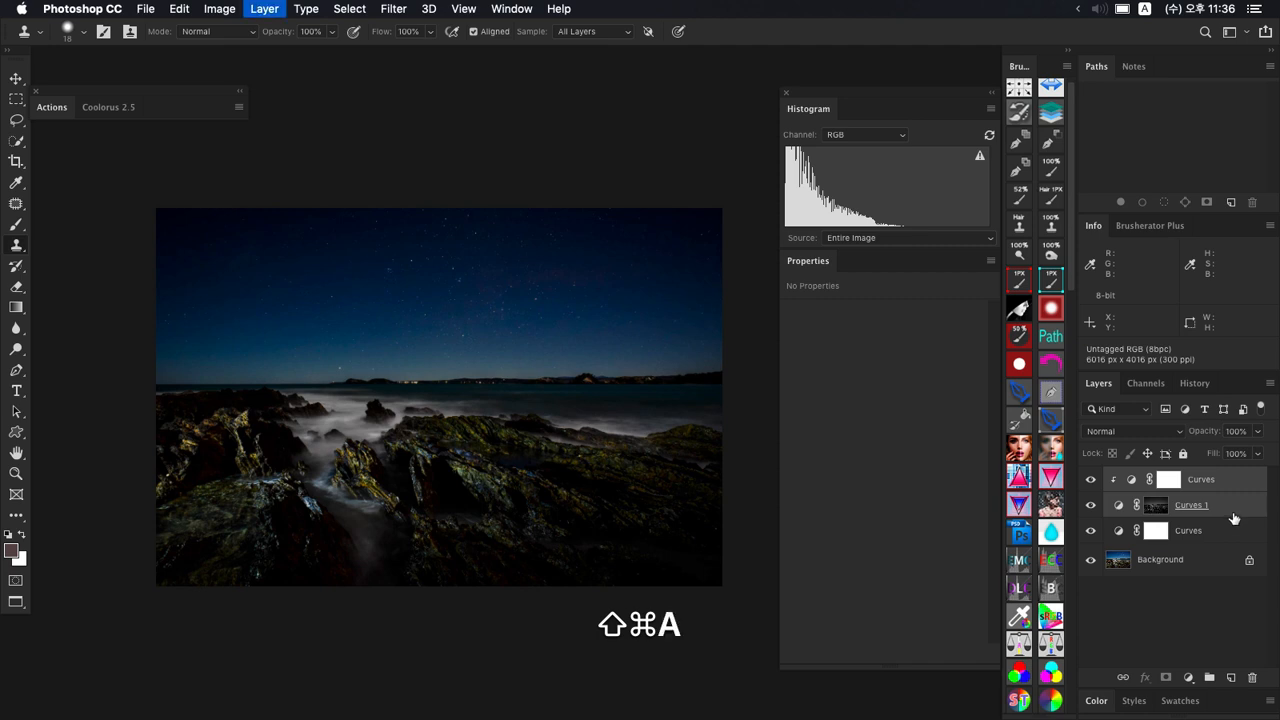
key(shift+super+a)
key(shift+super+a)
key(BackSpace)
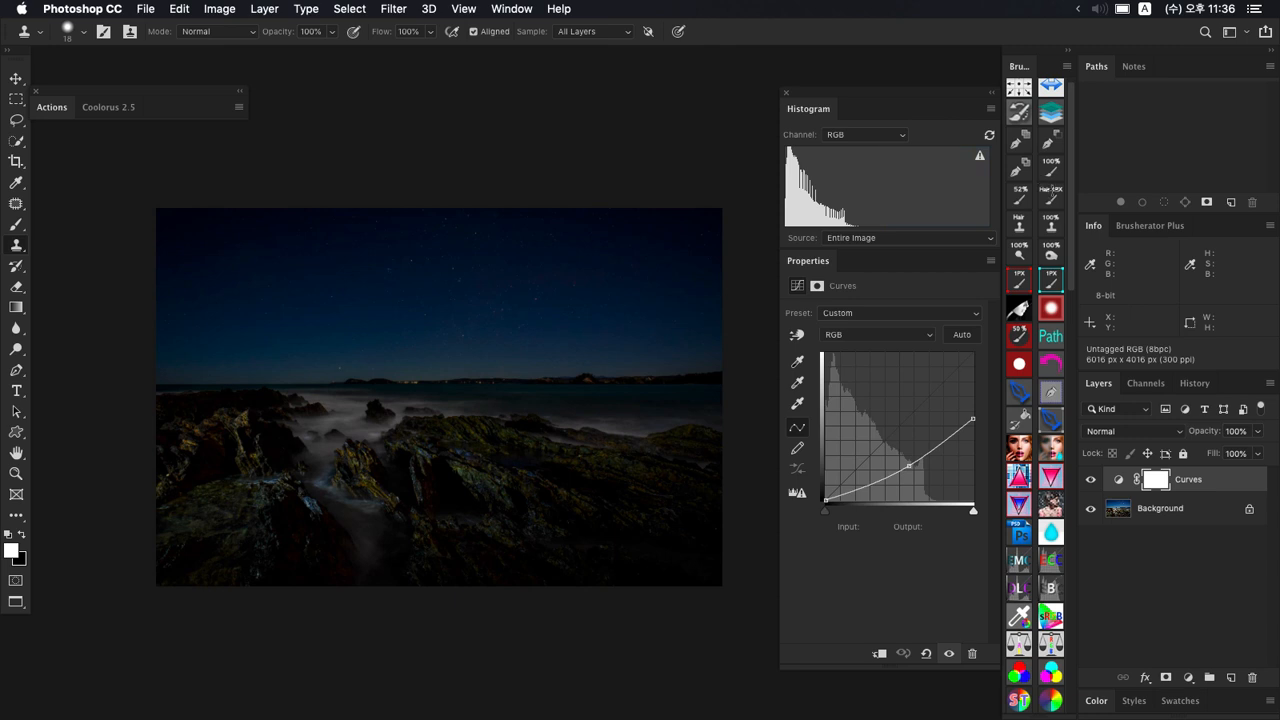
Step: Load the RGB channel's luminosity as a selection, add a Curves adjustment masked by it, and show the mask on the canvas
click(1146, 383)
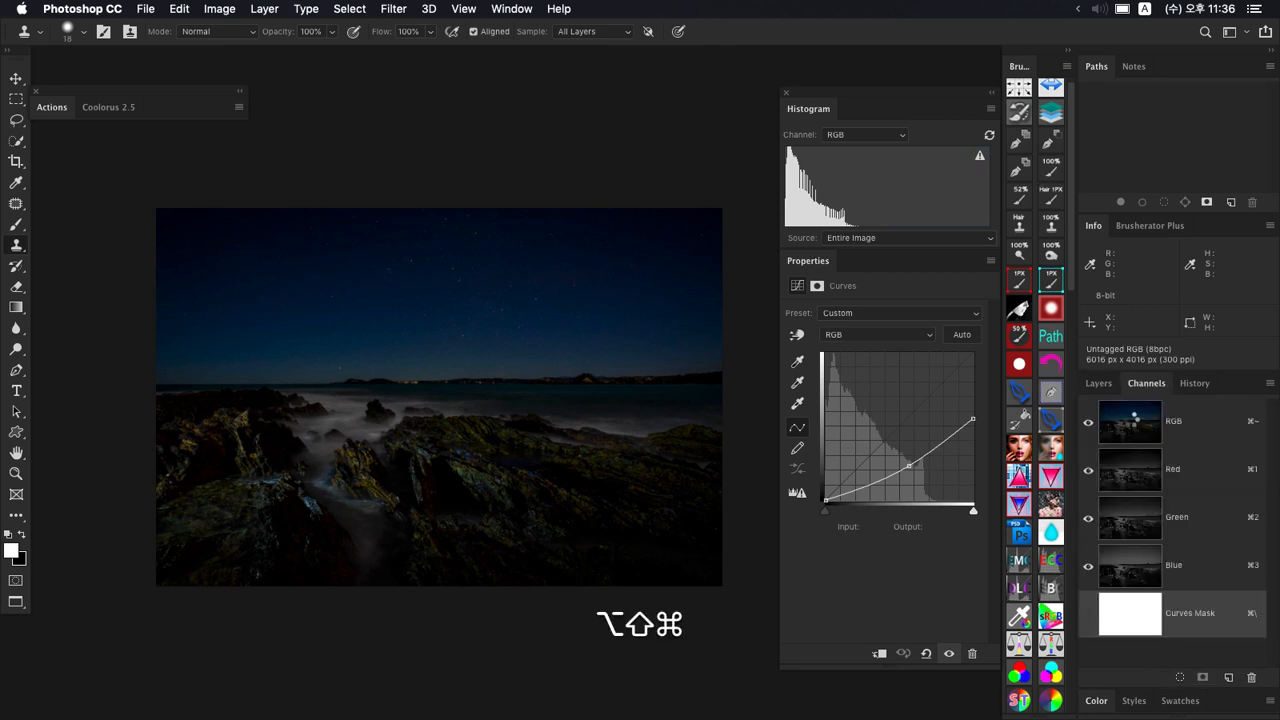
alt+shift+super+click(1123, 408)
click(760, 262)
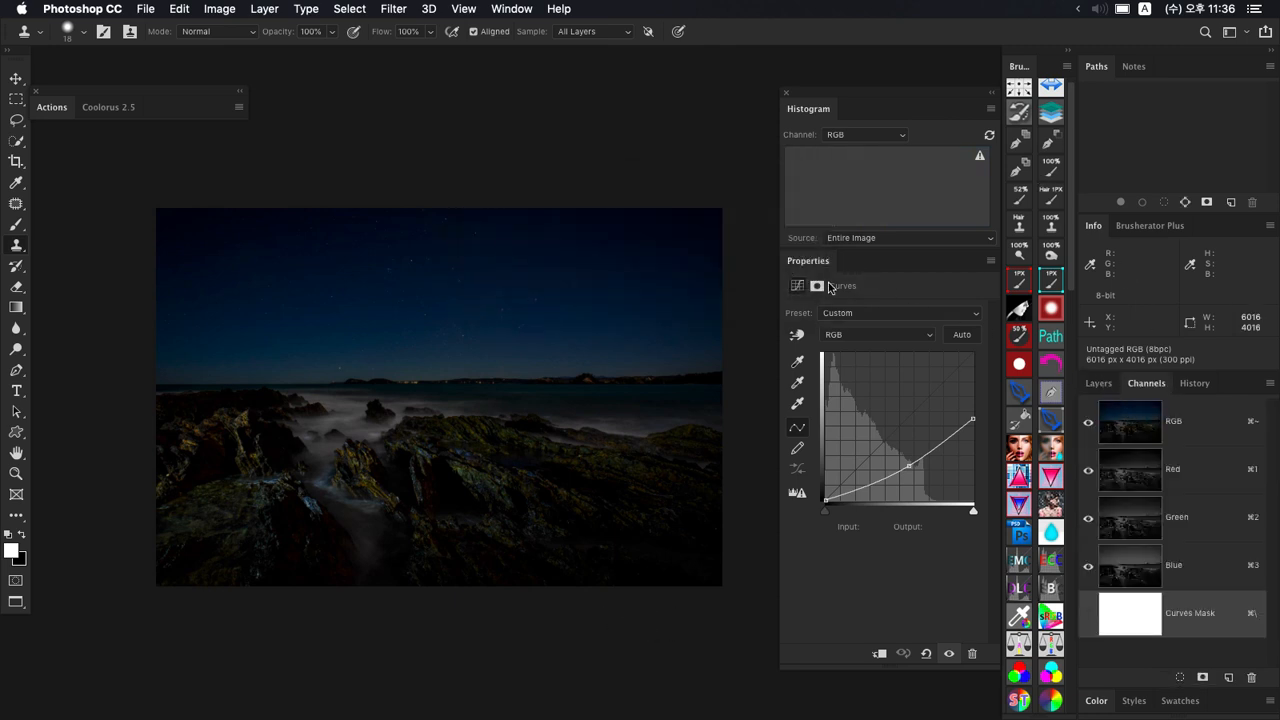
click(1098, 383)
click(1187, 677)
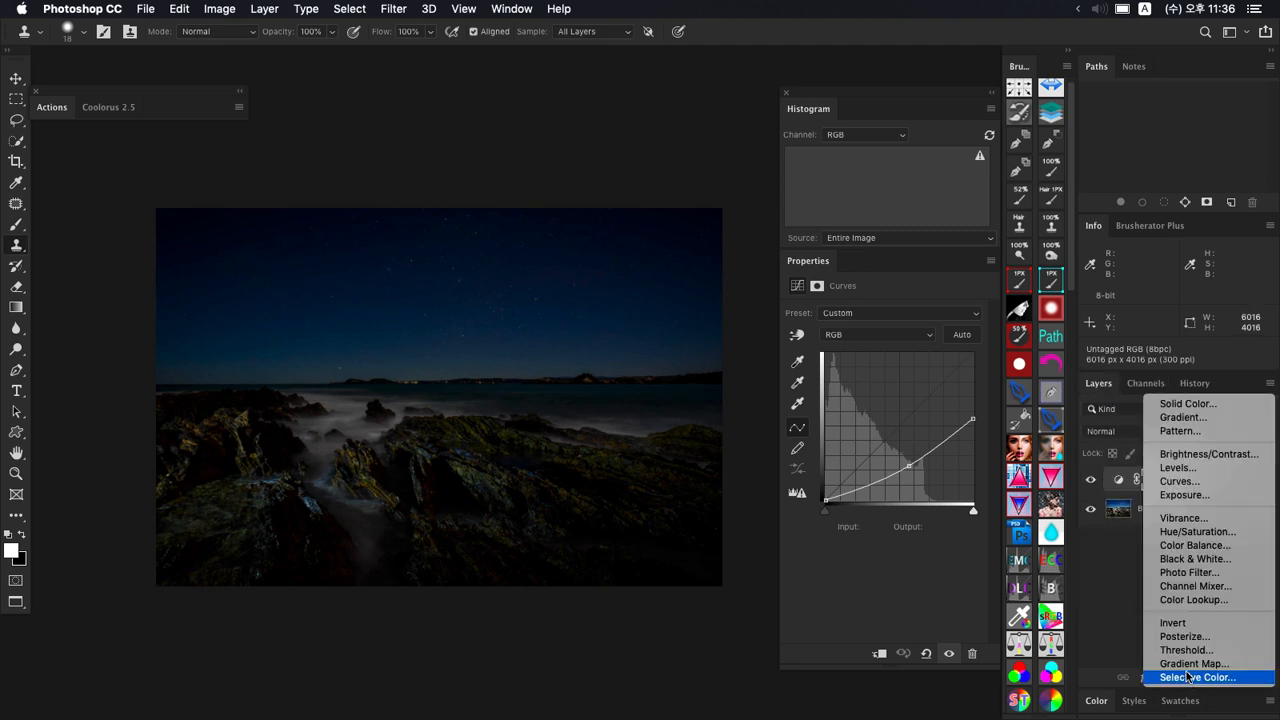
click(1178, 481)
key(super+i)
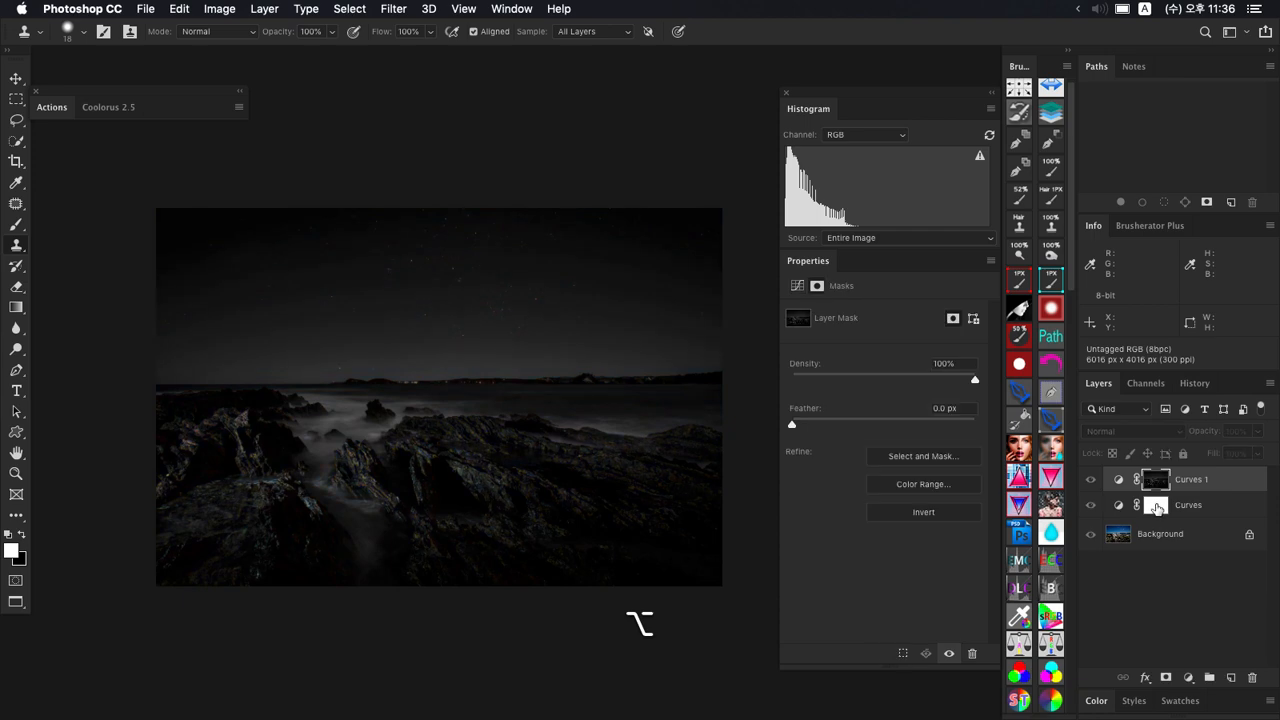
Step: Return to the normal image view, remove the newly masked Curves layer, and refresh the histogram
alt+click(1157, 485)
key(alt+shift+super+x)
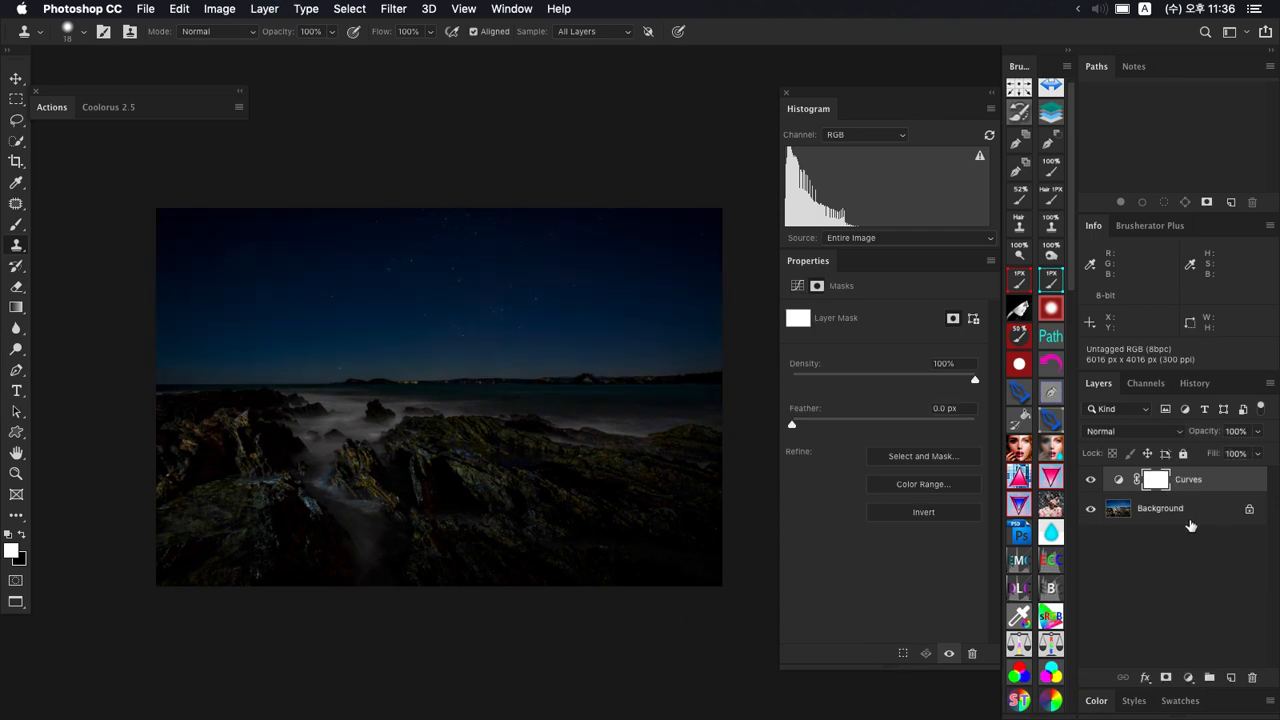
click(978, 160)
key(alt+shift+super+x)
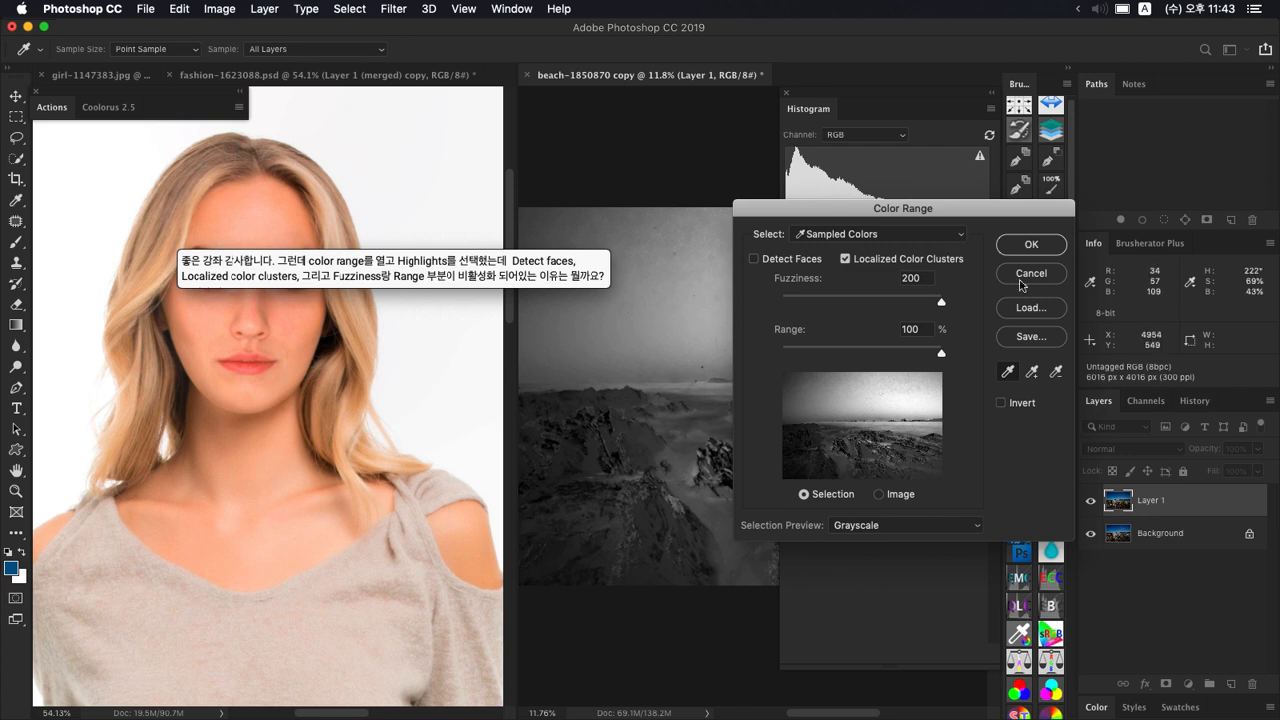
Step: Cancel the Color Range dialog, show the beach photo in full-screen mode, and centre it with the question note over the sky
key(Escape)
key(f)
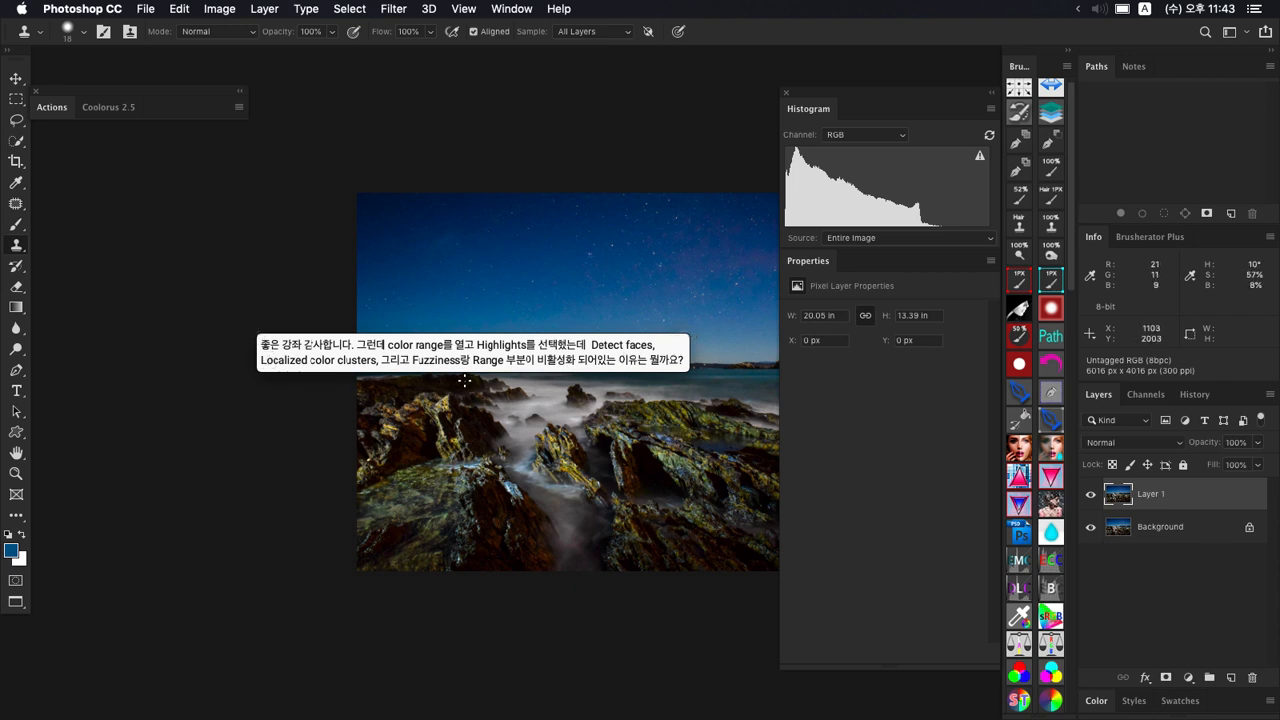
drag(559, 346, 495, 307)
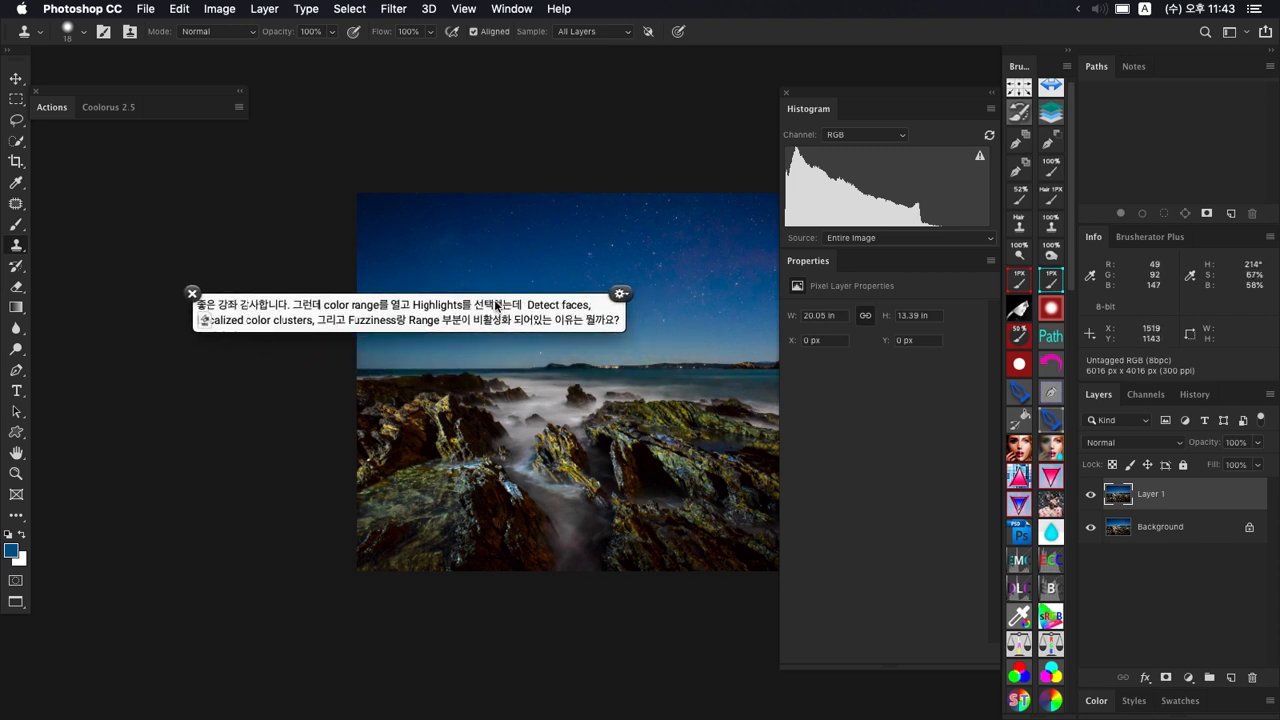
key(space)
drag(609, 373, 502, 389)
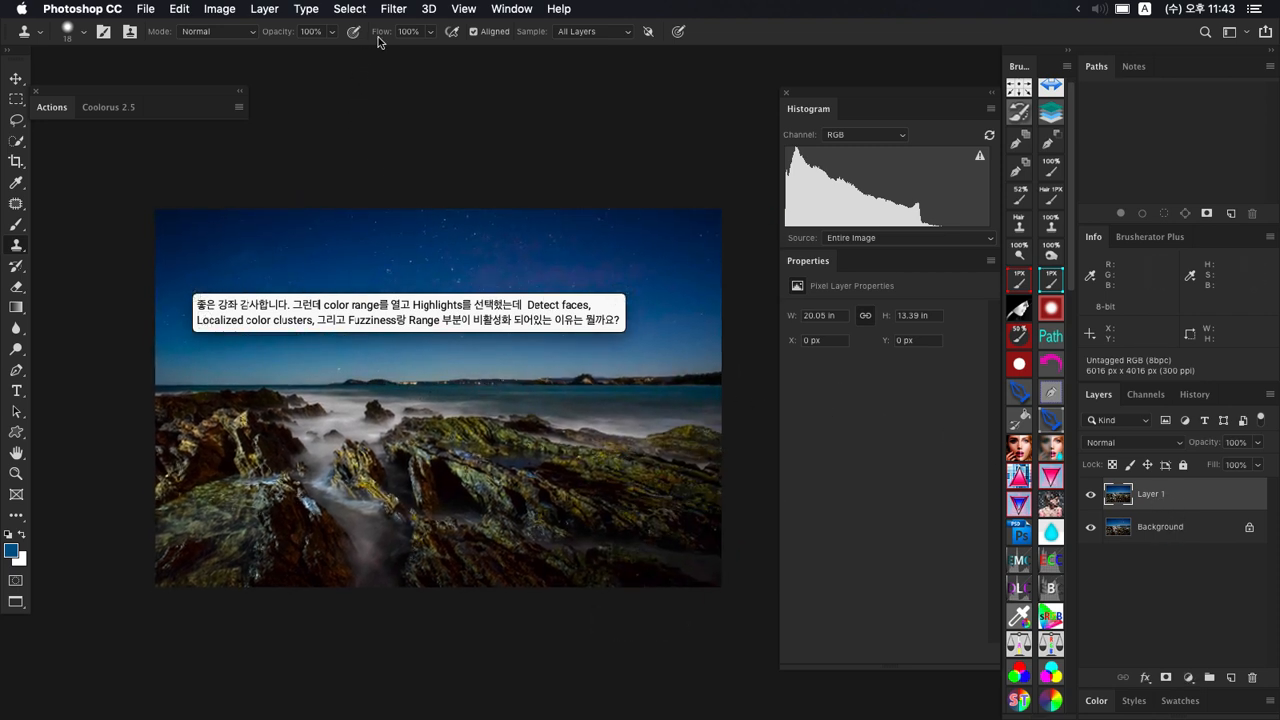
Step: Open Color Range, move the note off the photo, and select Highlights with 100% fuzziness and a range of 255
click(350, 9)
click(372, 166)
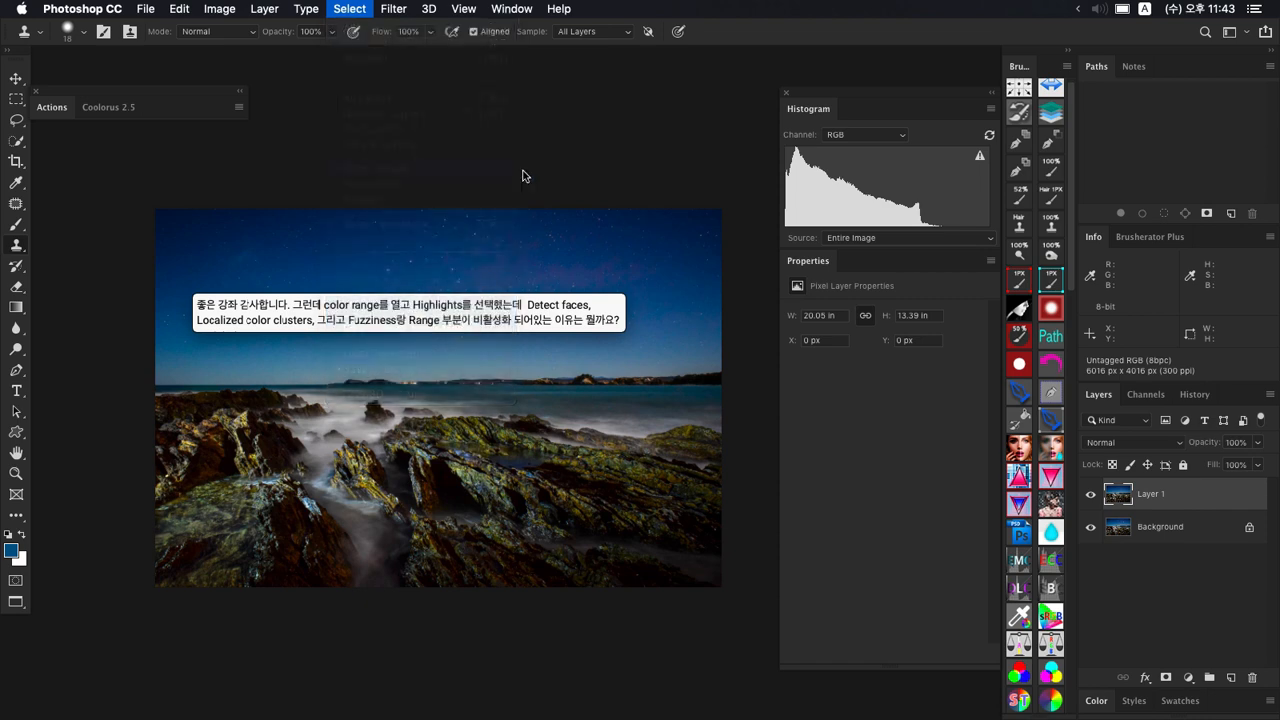
drag(576, 320, 154, 236)
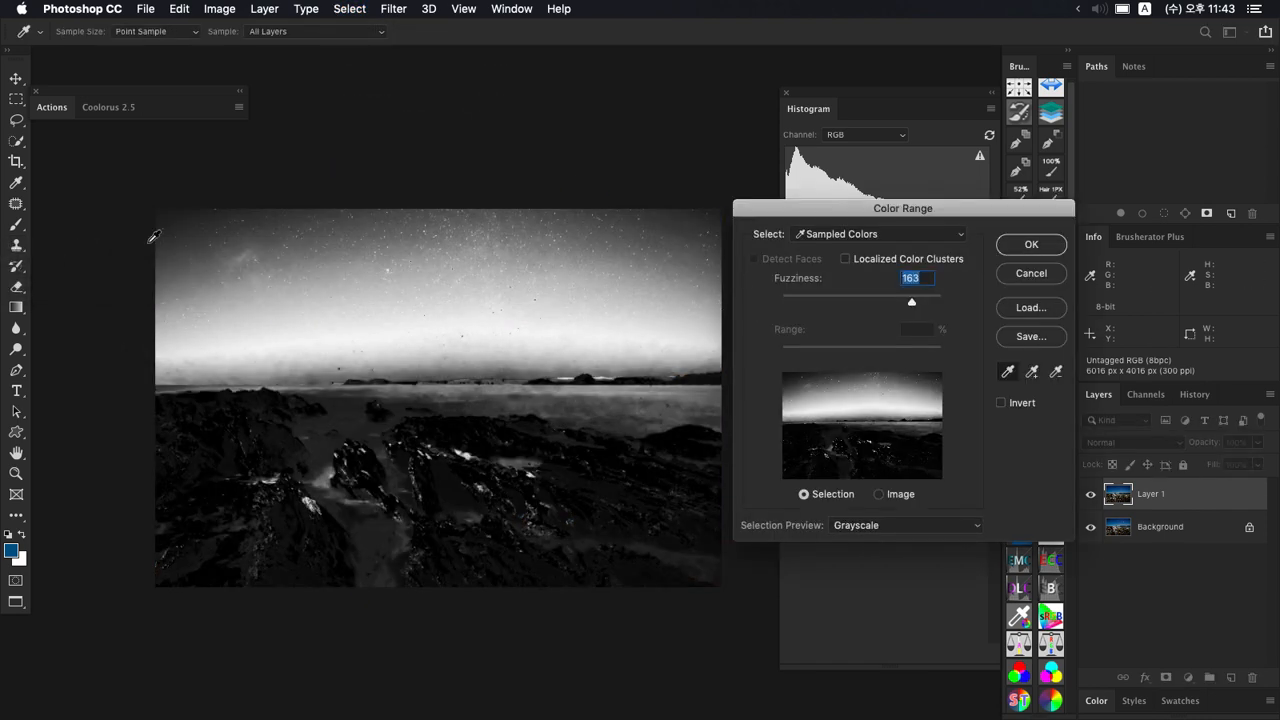
click(876, 236)
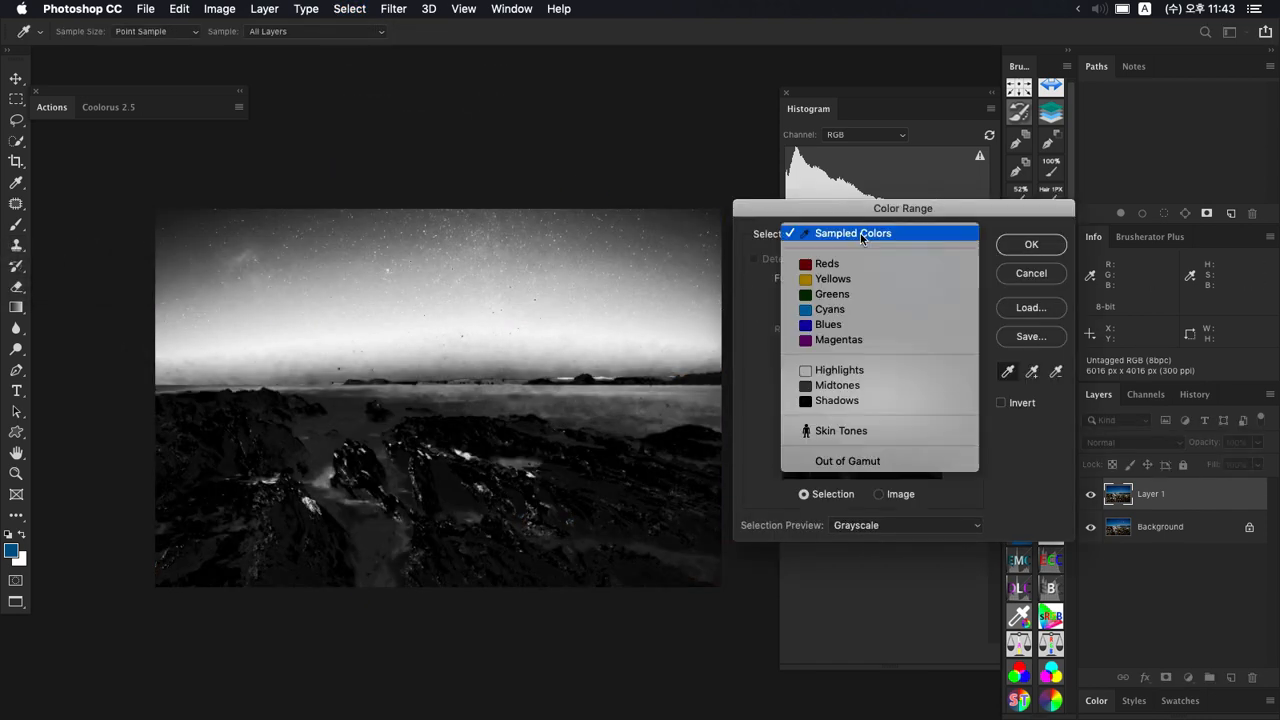
click(861, 370)
drag(814, 302, 966, 308)
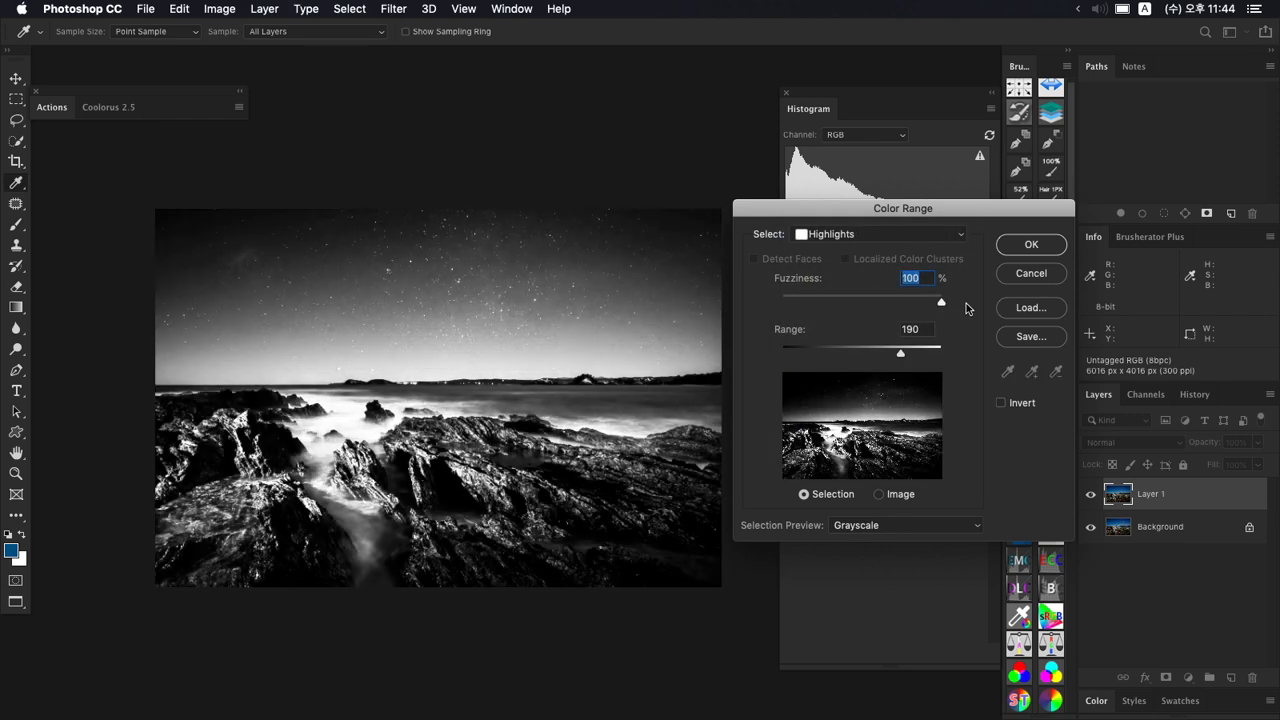
drag(903, 357, 971, 363)
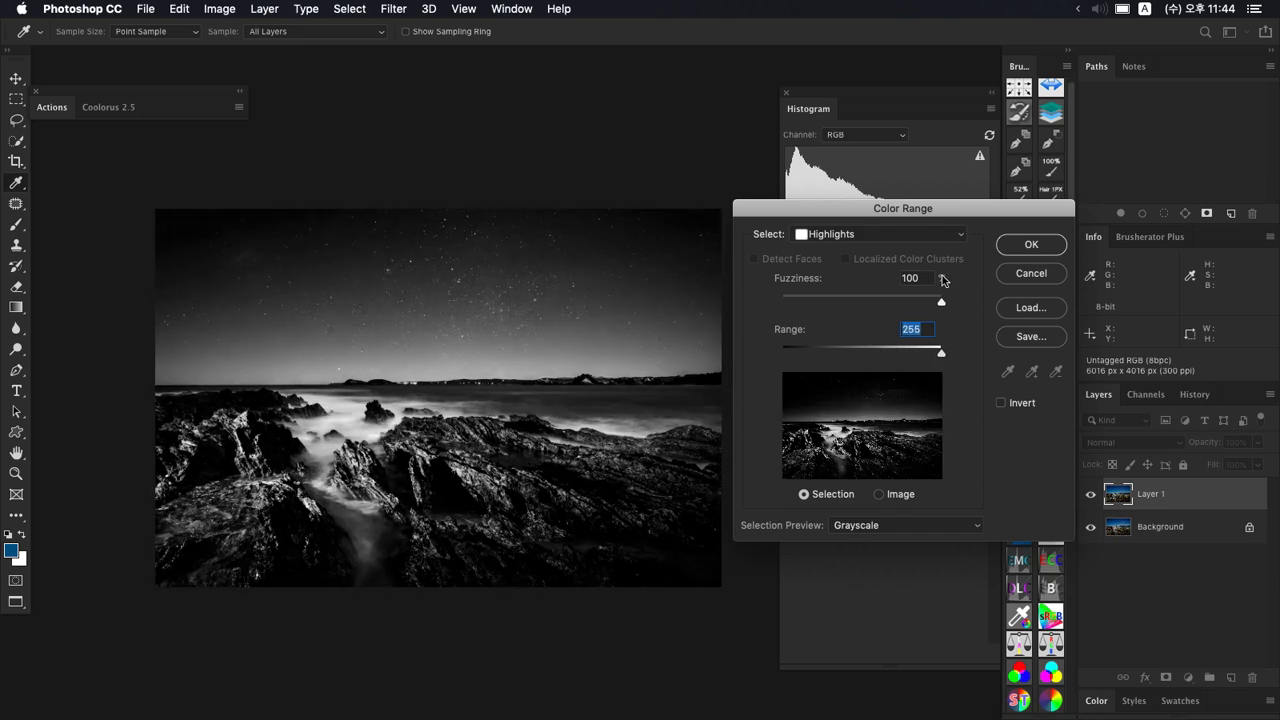
Step: Switch the Color Range selection to Sampled Colors and sample the blue sky at two spots
click(914, 233)
click(880, 97)
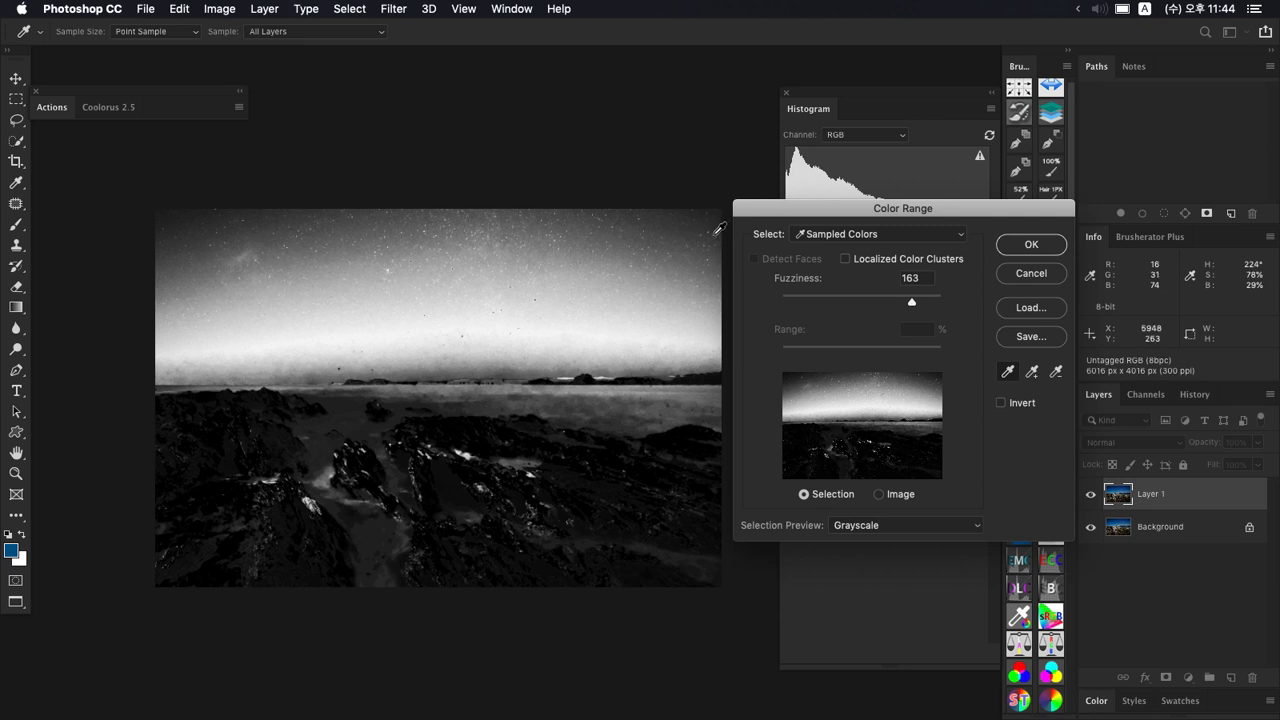
click(579, 304)
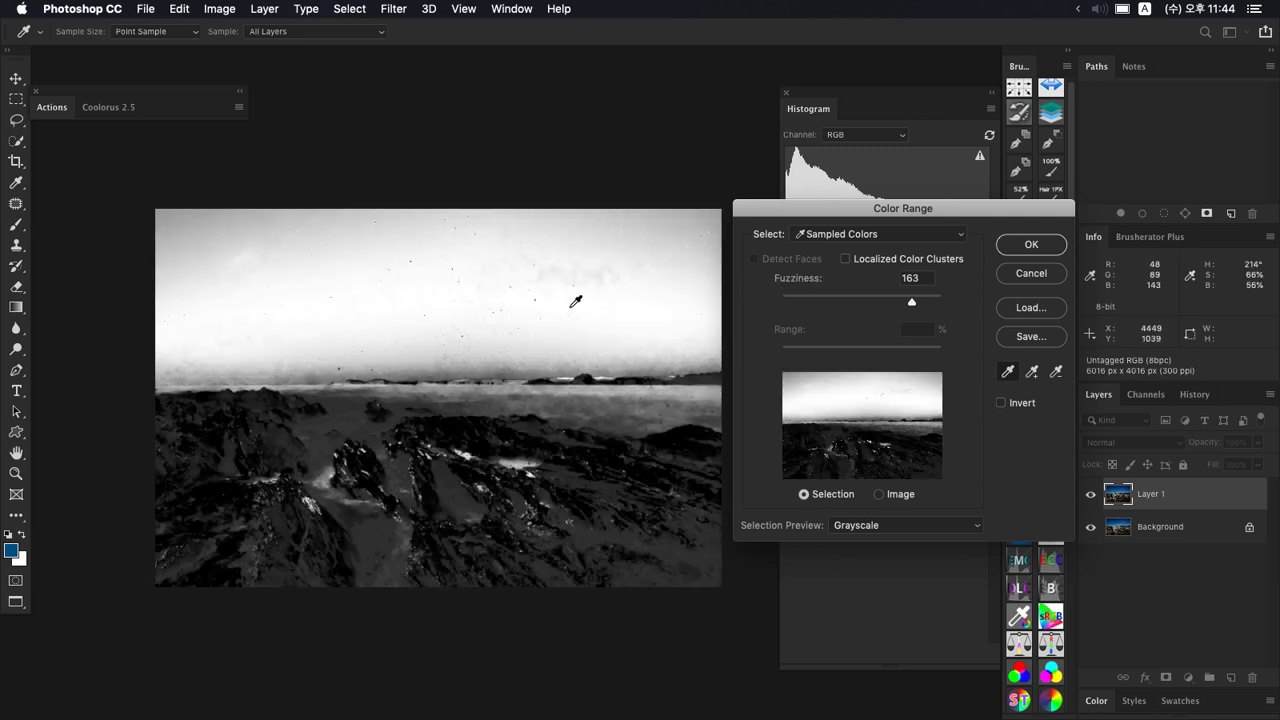
click(657, 281)
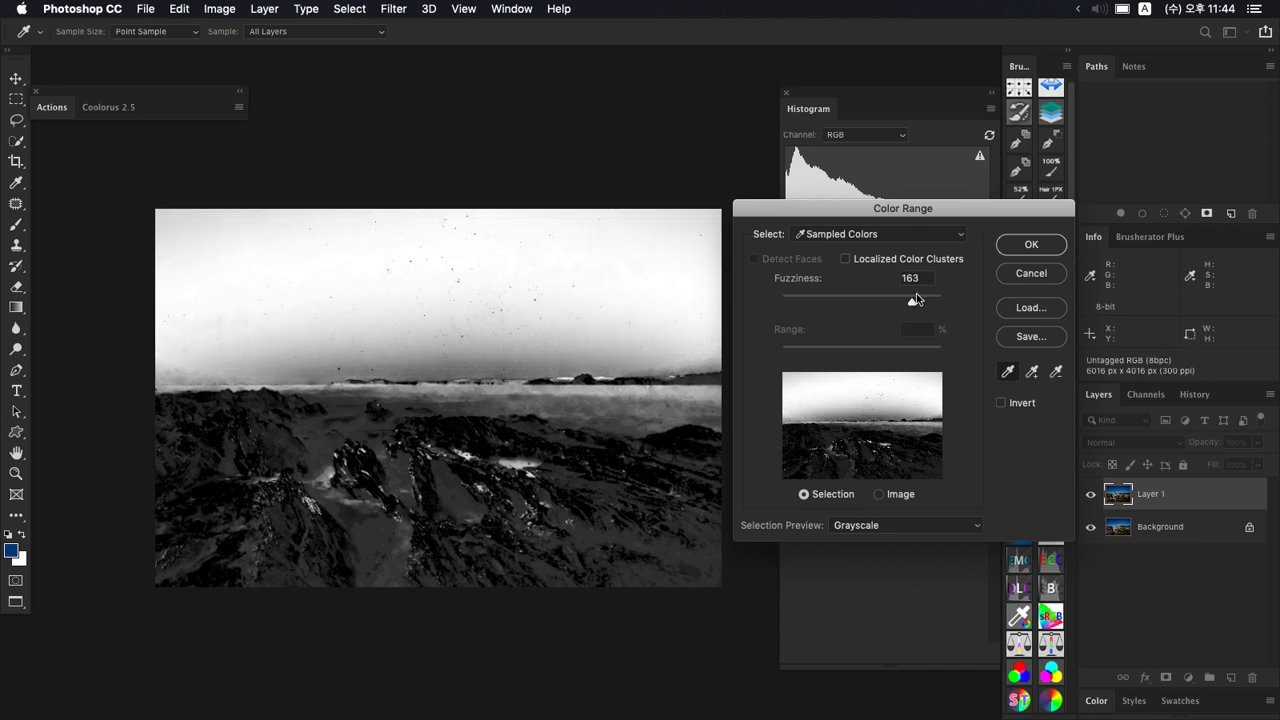
Step: Compare the sampled sky selection with and without Localized Color Clusters, leaving it enabled along with Detect Faces at a 100% range
click(846, 259)
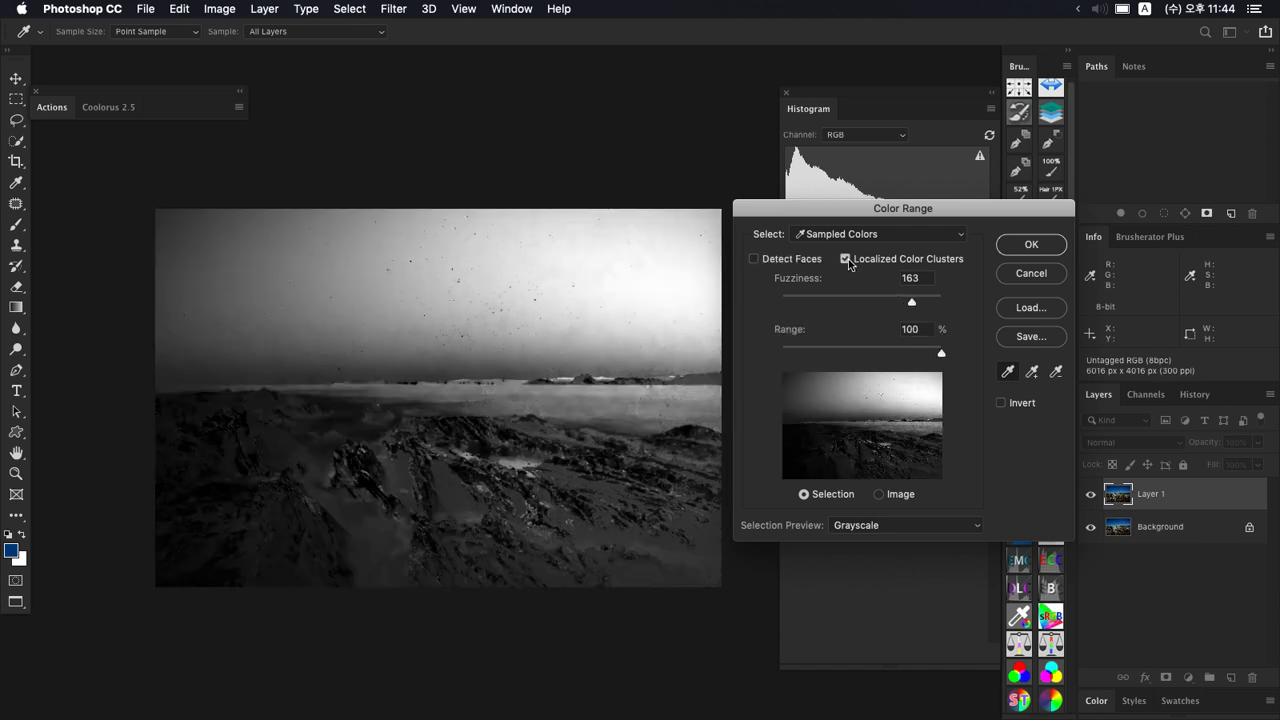
click(846, 259)
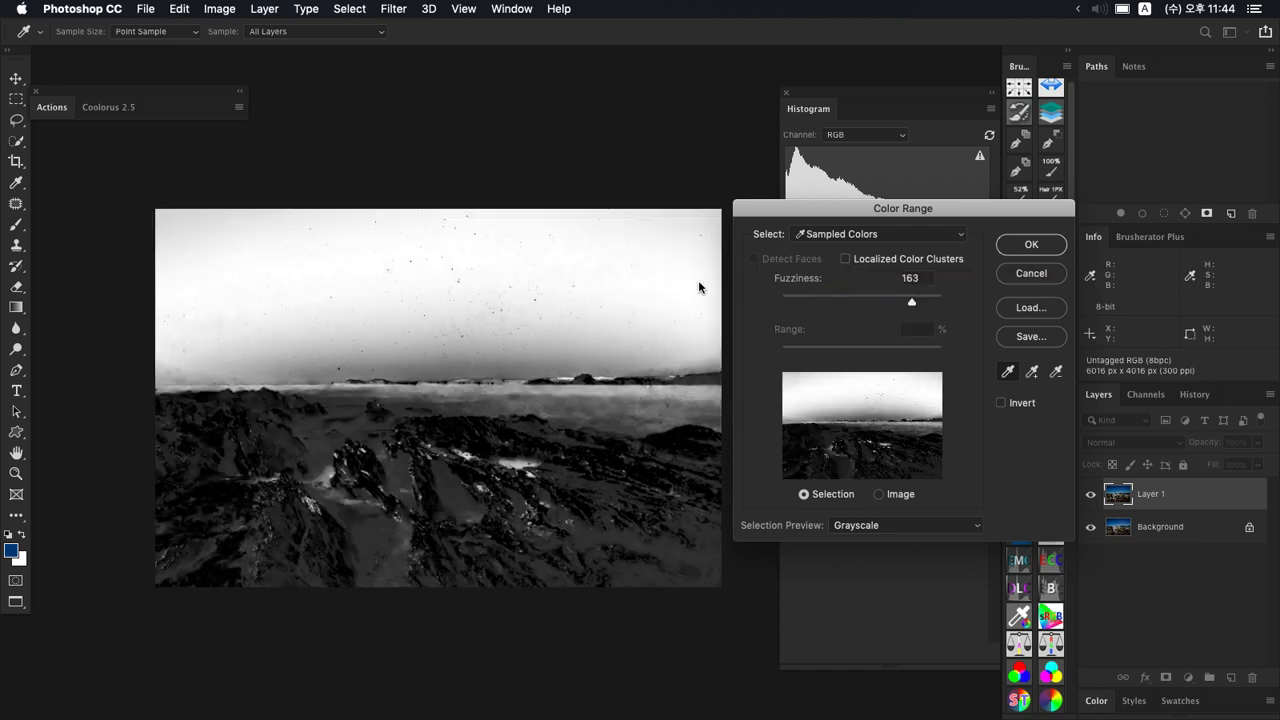
click(628, 281)
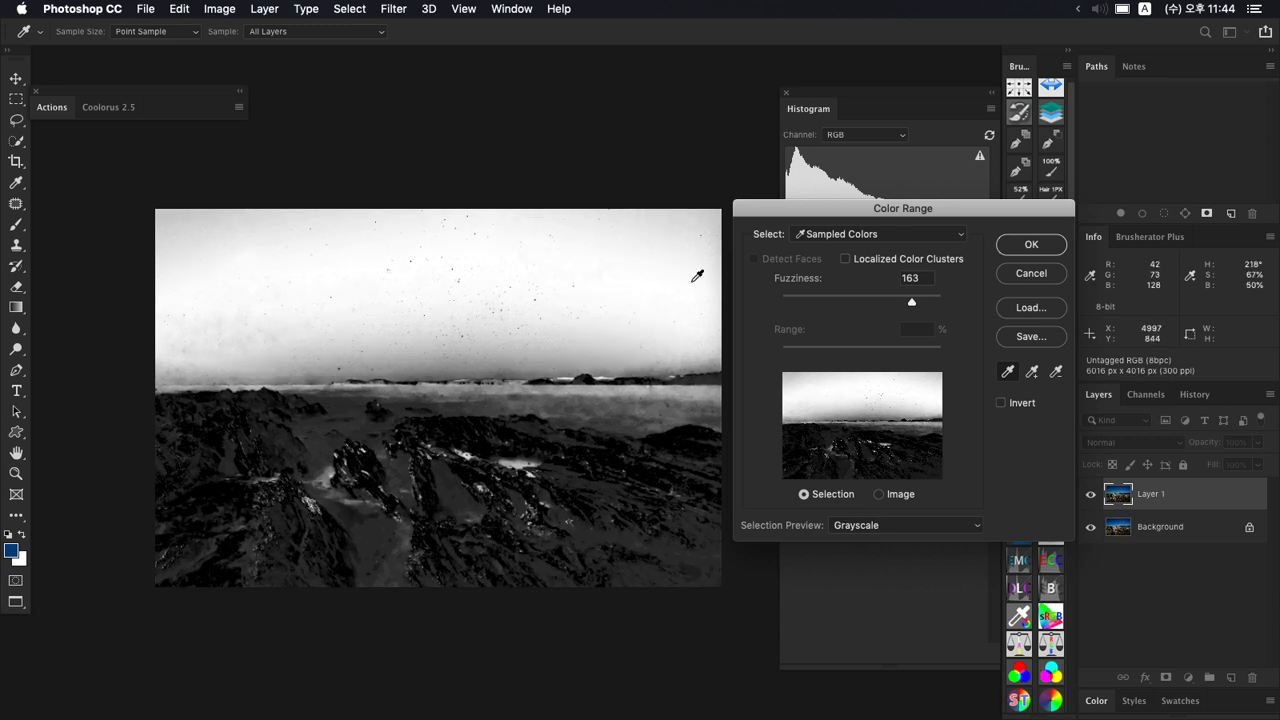
click(847, 261)
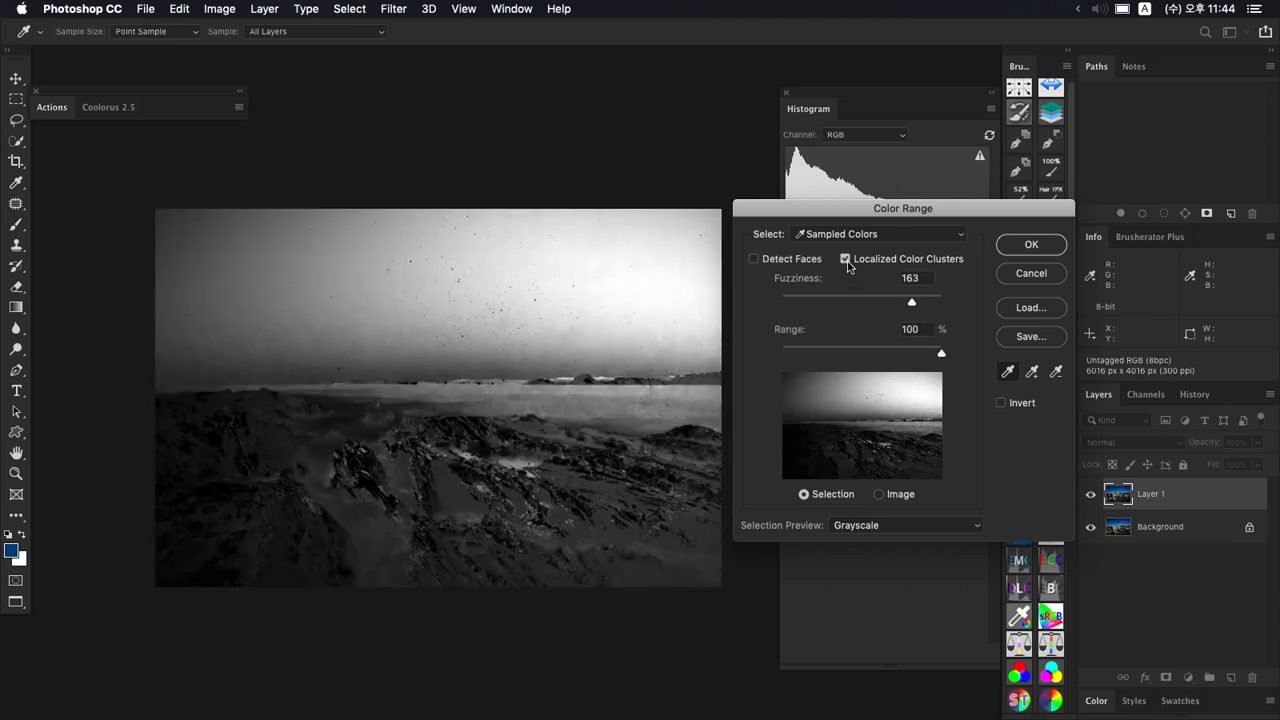
mouse_move(942, 351)
mouse_down()
mouse_move(788, 355)
mouse_move(943, 356)
mouse_up()
Step: Switch the Color Range selection back to Highlights and test its fuzziness and range at their maximums of 100% and 255
click(850, 234)
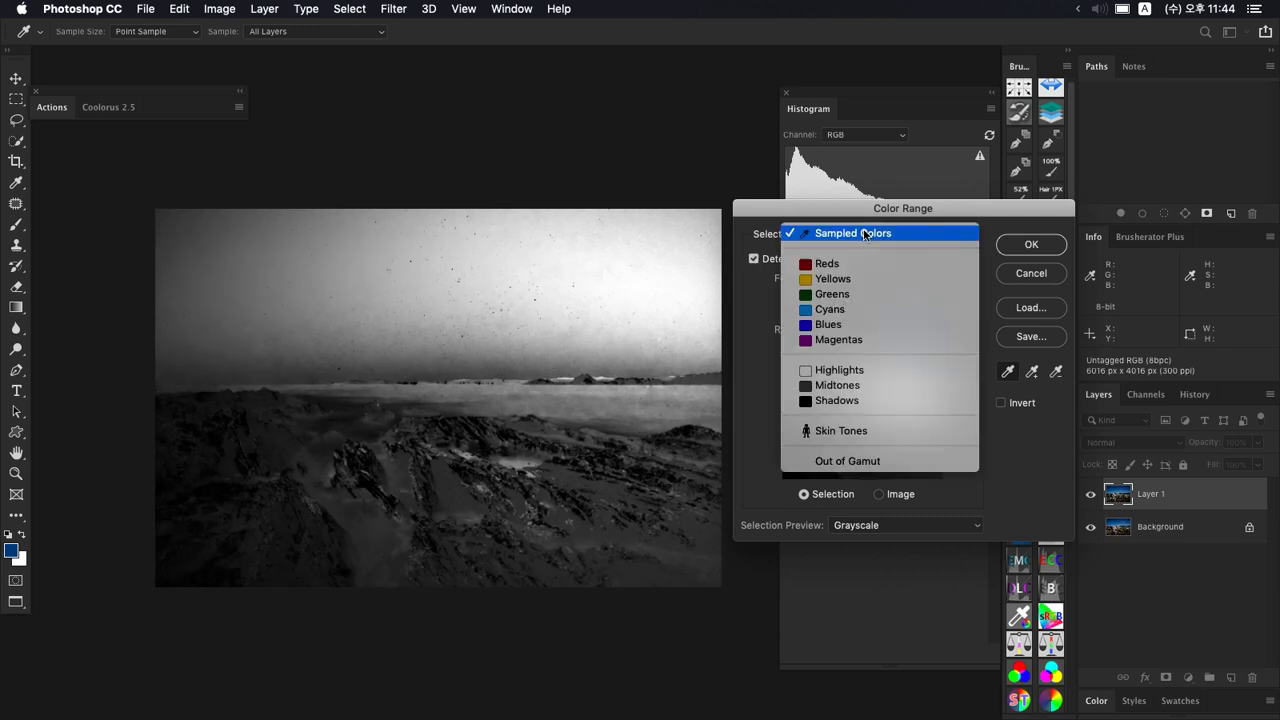
click(866, 369)
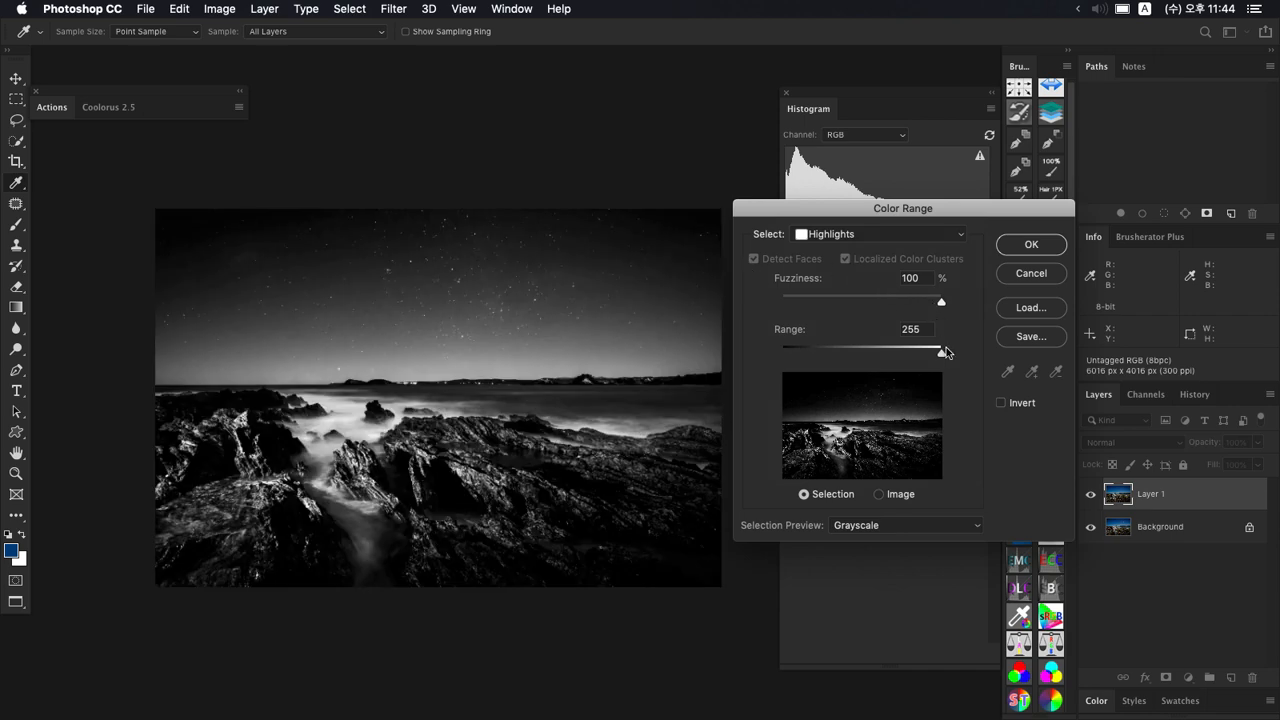
mouse_move(944, 352)
mouse_down()
mouse_move(805, 354)
mouse_move(966, 355)
mouse_up()
drag(944, 312, 981, 315)
mouse_move(934, 362)
mouse_down()
mouse_move(800, 360)
mouse_move(949, 361)
mouse_up()
Step: Set the Color Range selection to Sampled Colors, resample the blue sky, and keep the localized range at 100%
click(883, 235)
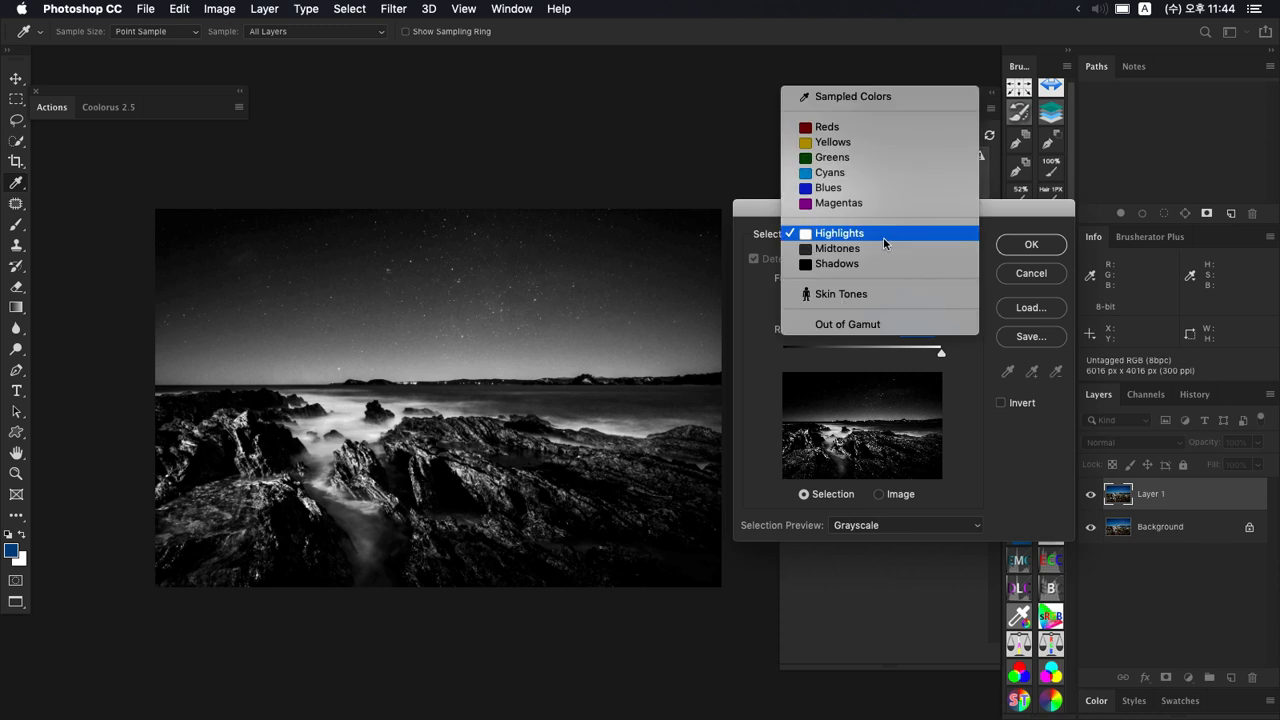
click(855, 96)
click(607, 322)
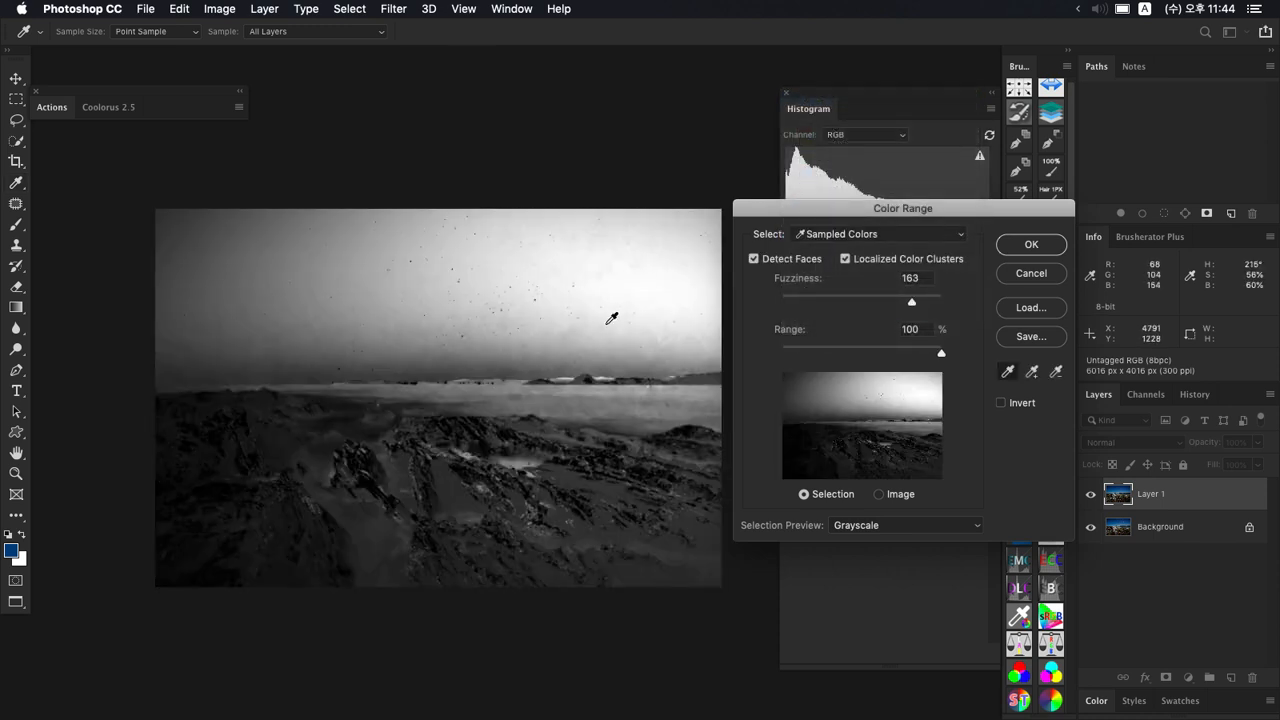
click(627, 295)
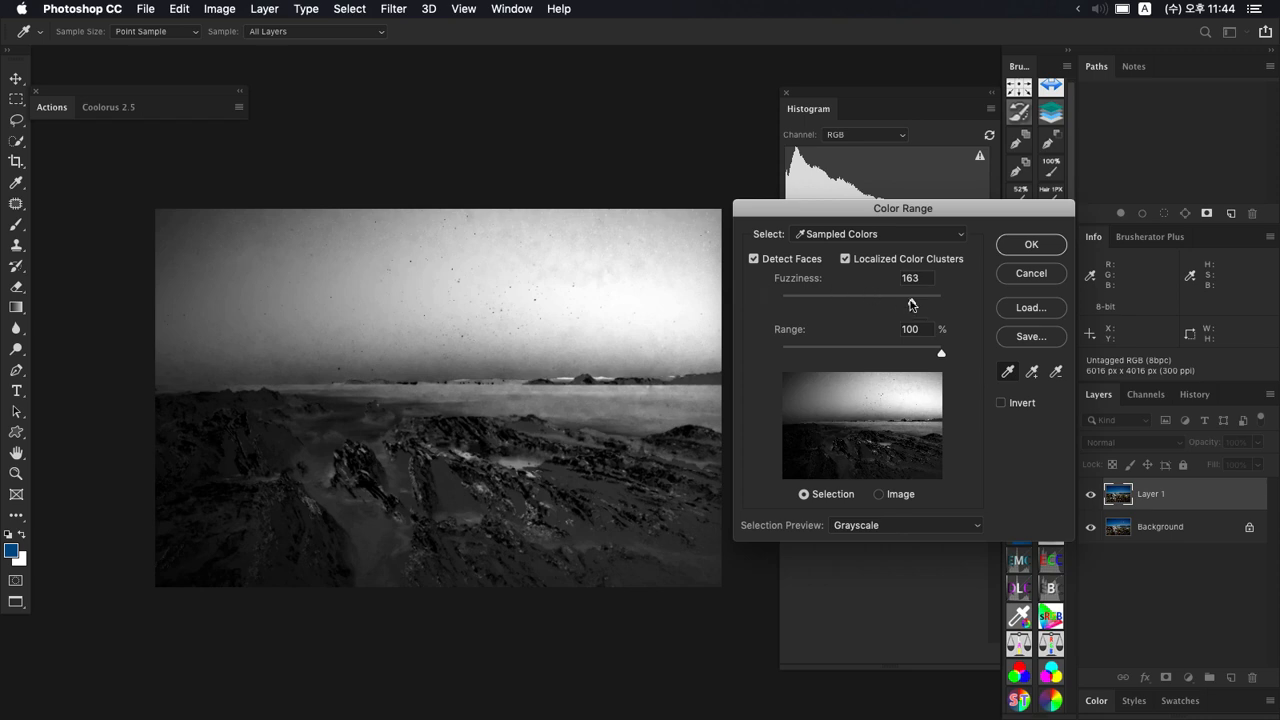
mouse_move(940, 347)
mouse_down()
mouse_move(780, 355)
mouse_move(941, 354)
mouse_up()
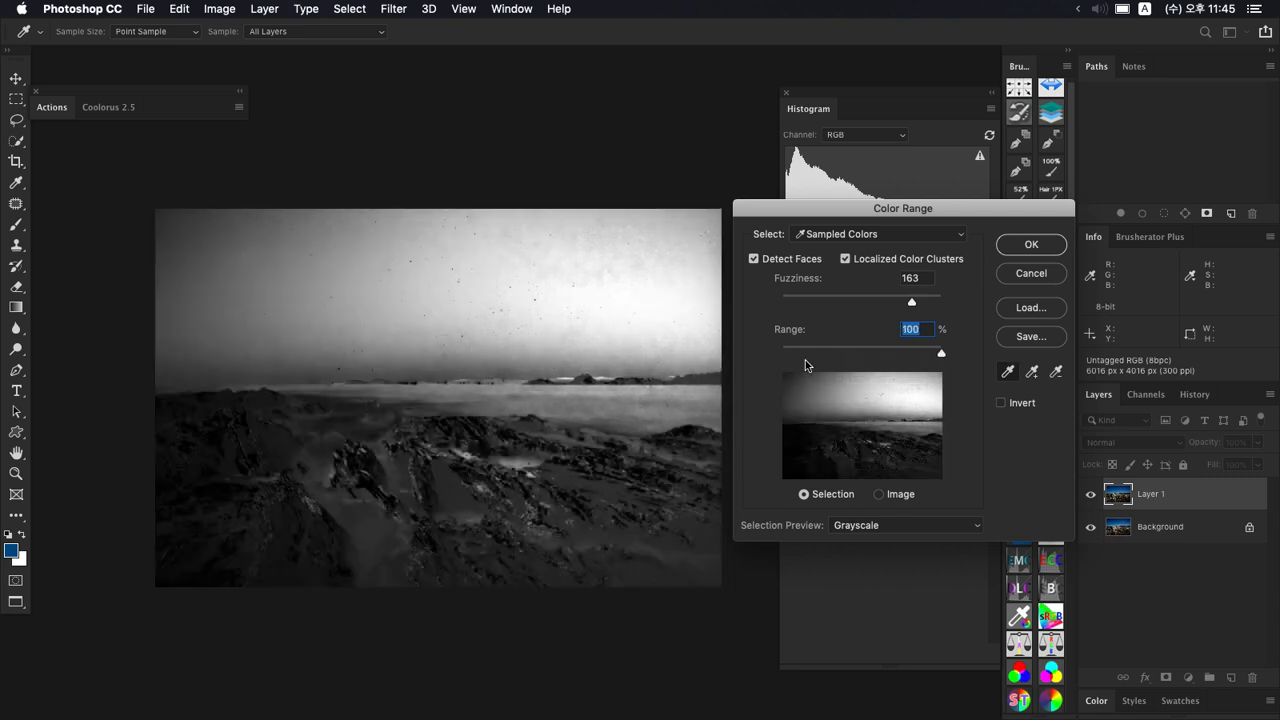
Step: Sample the water just below the photo's horizon and reduce the localized range to 65%
click(388, 392)
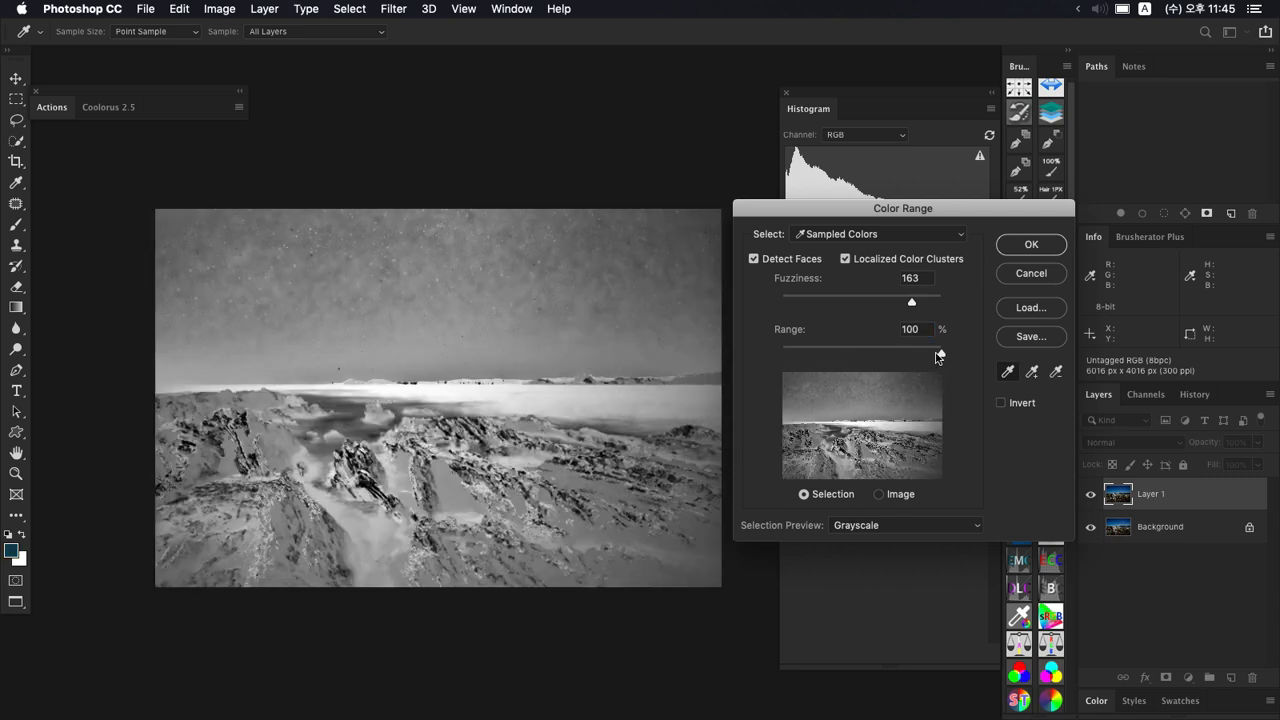
drag(940, 357, 881, 368)
Step: Switch the Color Range selection to Highlights and test its range and fuzziness, ending at 255 and 100%
click(893, 236)
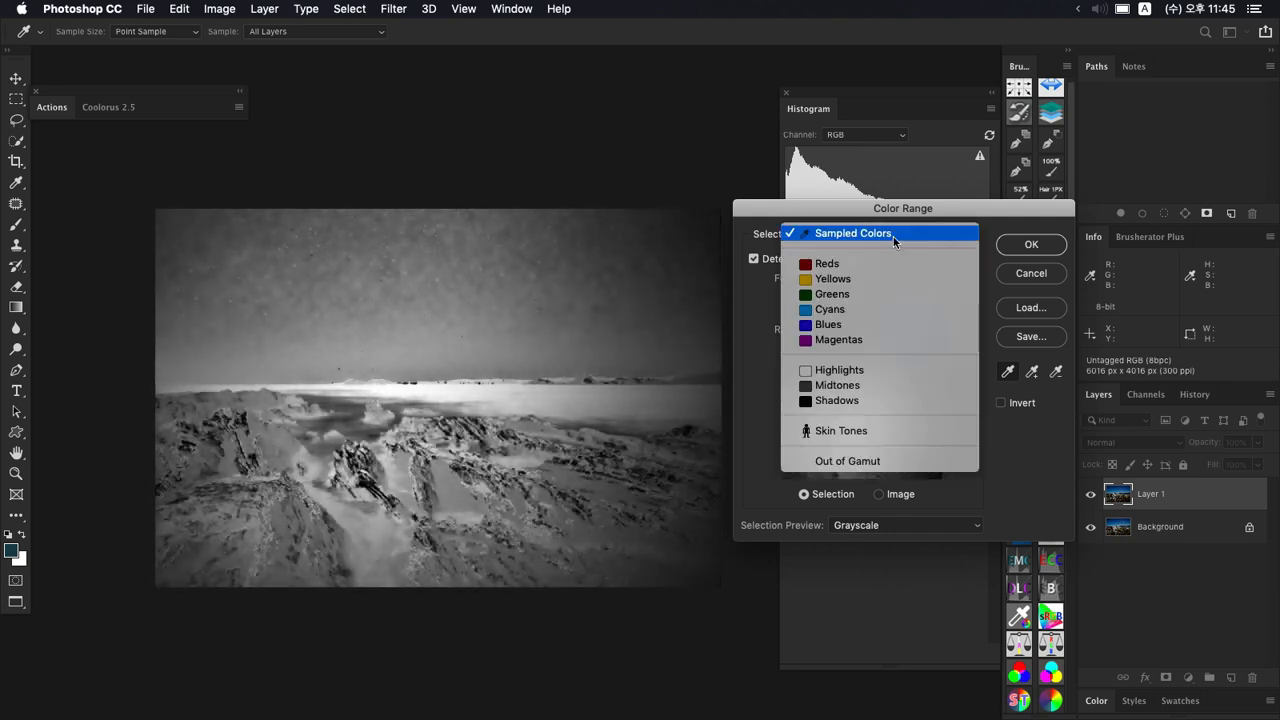
click(864, 372)
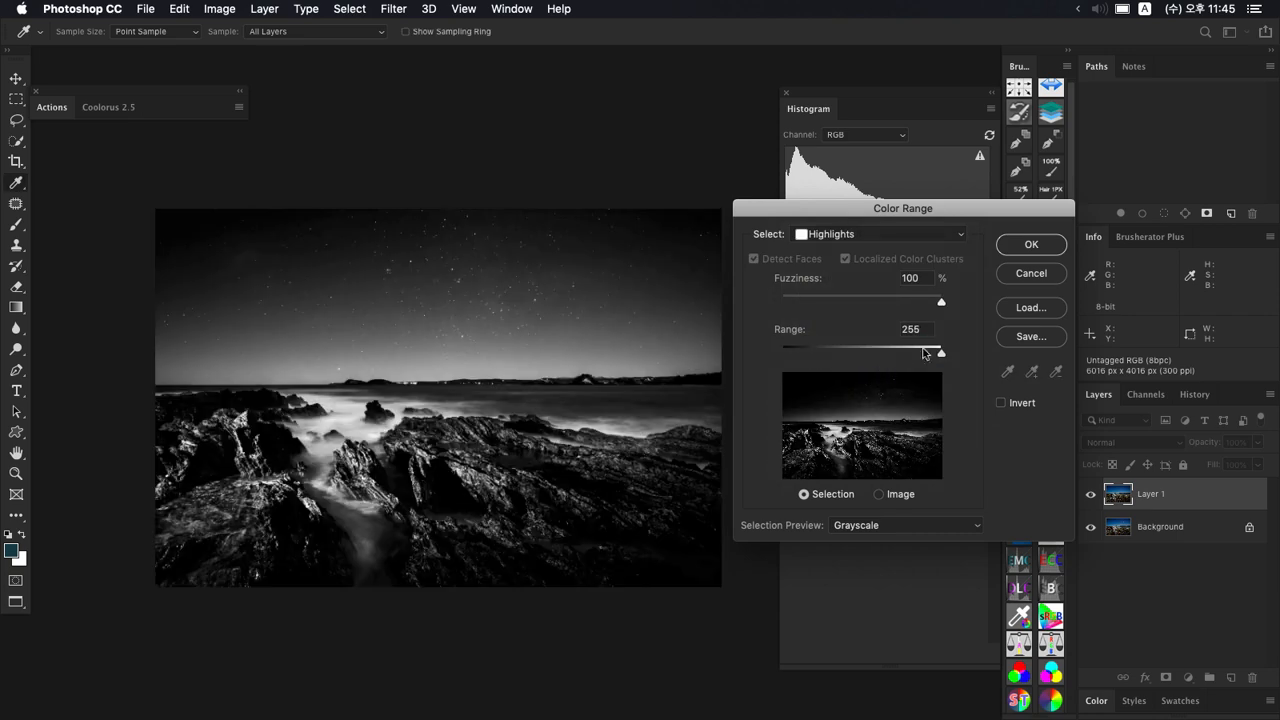
mouse_move(943, 348)
mouse_down()
mouse_move(783, 352)
mouse_move(949, 350)
mouse_up()
mouse_move(937, 306)
mouse_down()
mouse_move(812, 308)
mouse_move(950, 300)
mouse_up()
Step: Preview the Midtones selection, and try Shadows with a range of 0 and increased fuzziness
click(902, 236)
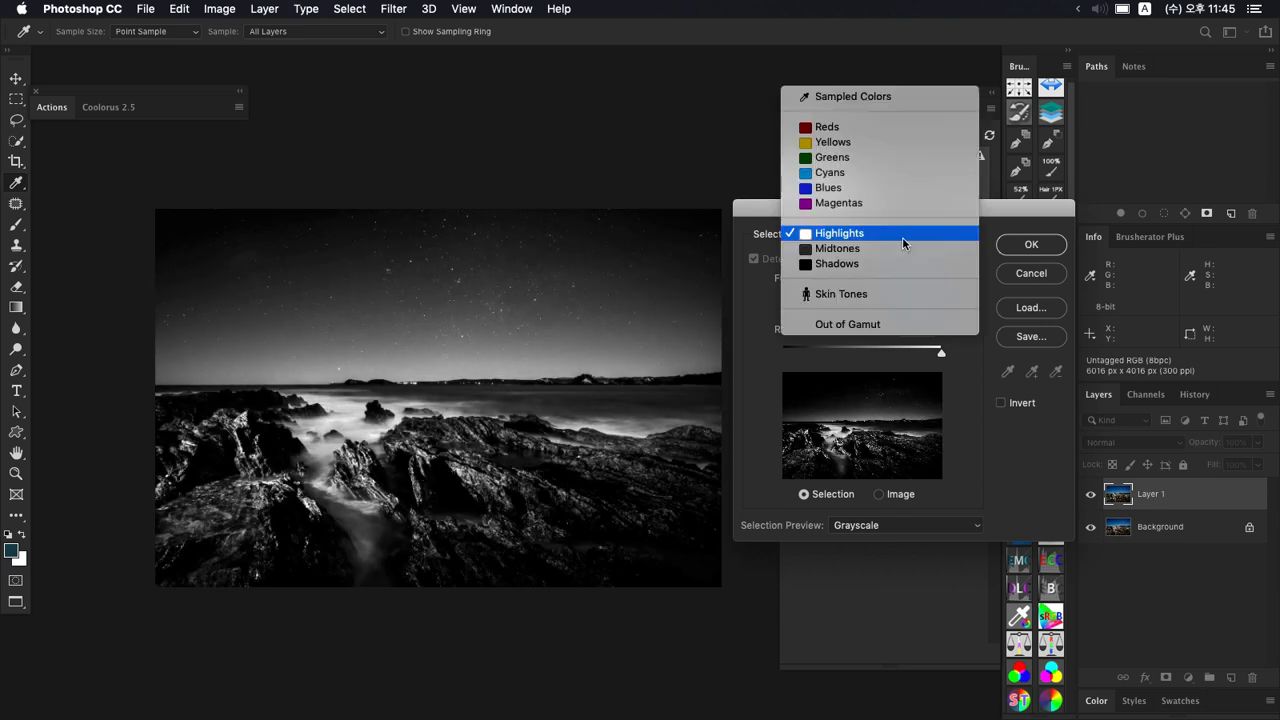
click(894, 248)
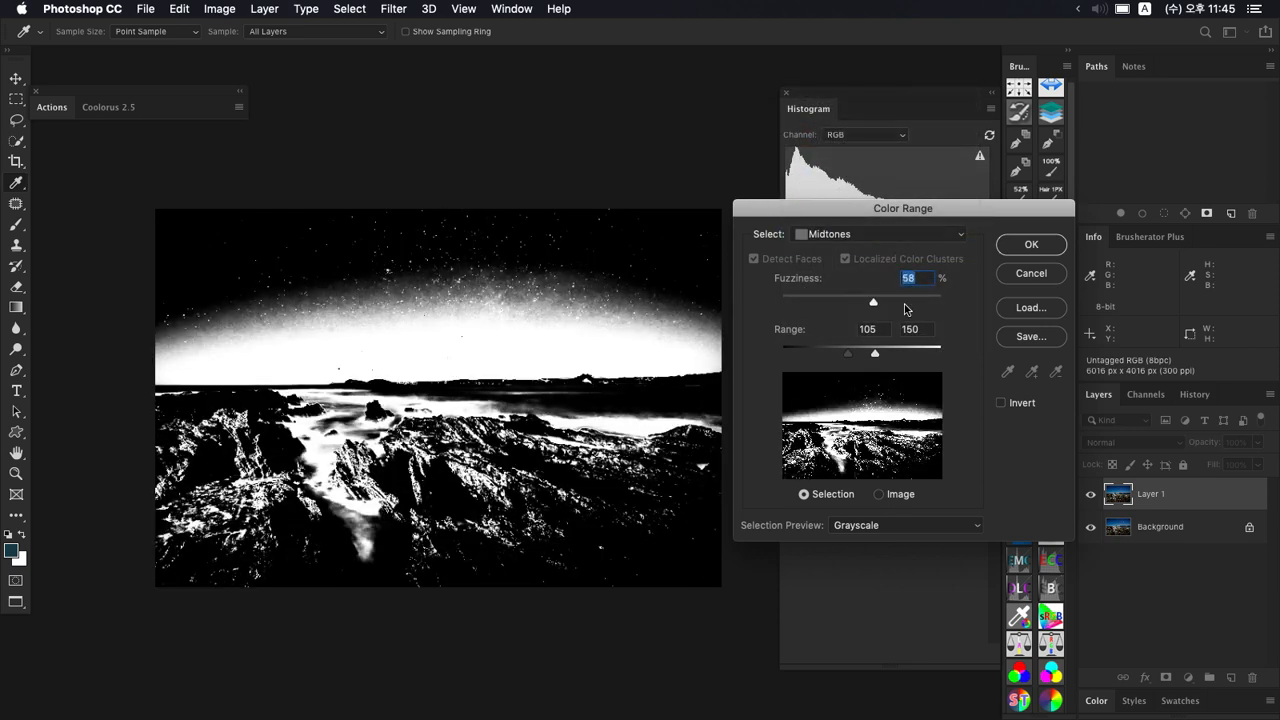
click(882, 238)
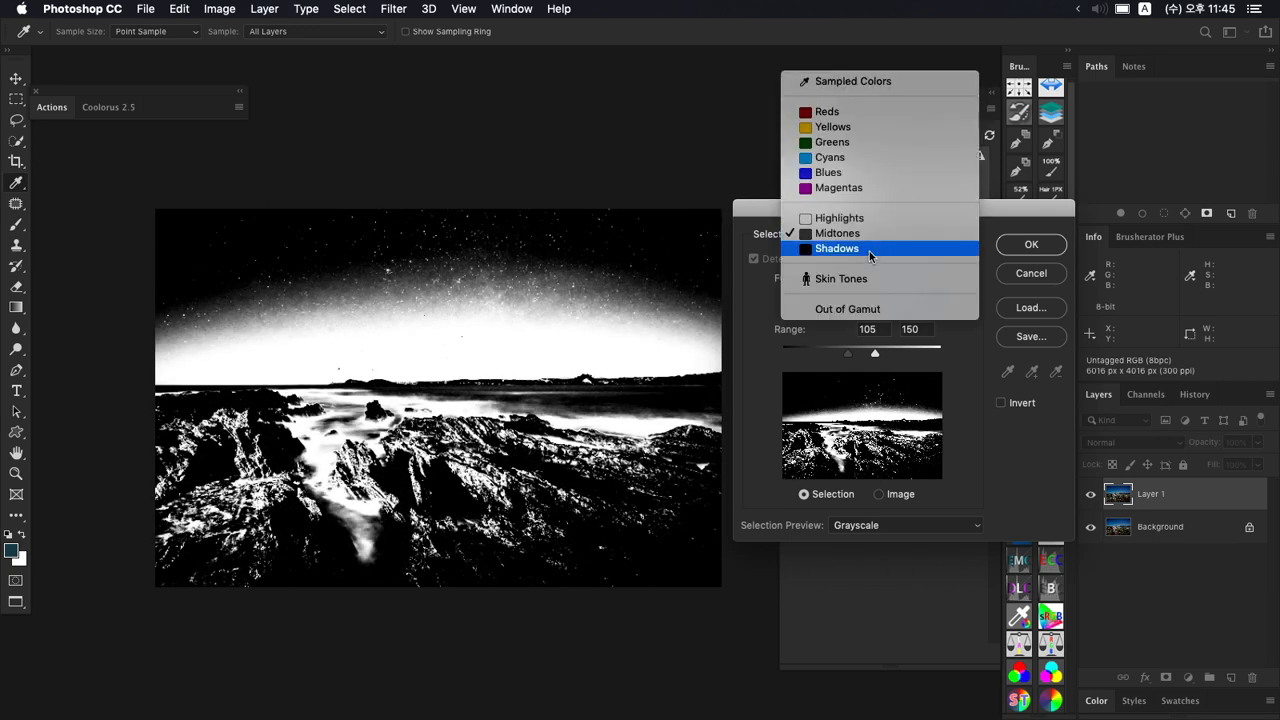
click(869, 251)
drag(823, 353, 738, 355)
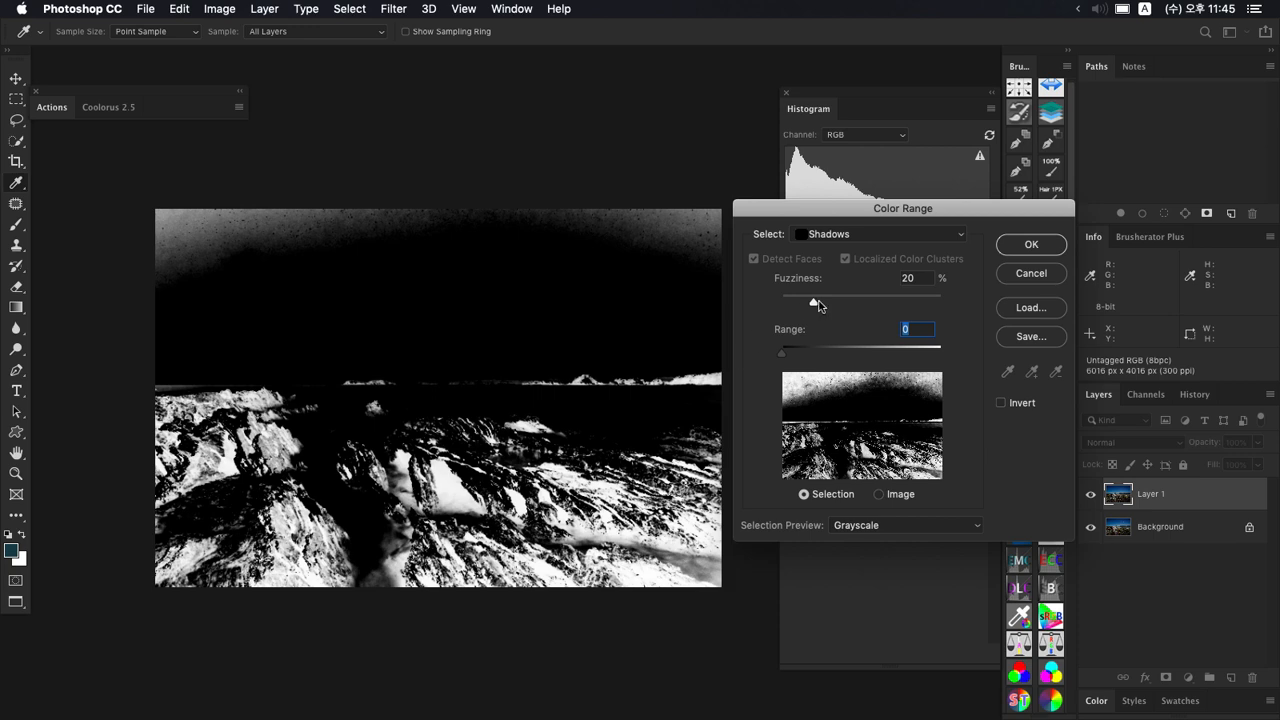
drag(818, 305, 855, 308)
Step: Return the Color Range selection to Highlights and demonstrate its sliders, keeping fuzziness at 100% and range at 255
click(889, 232)
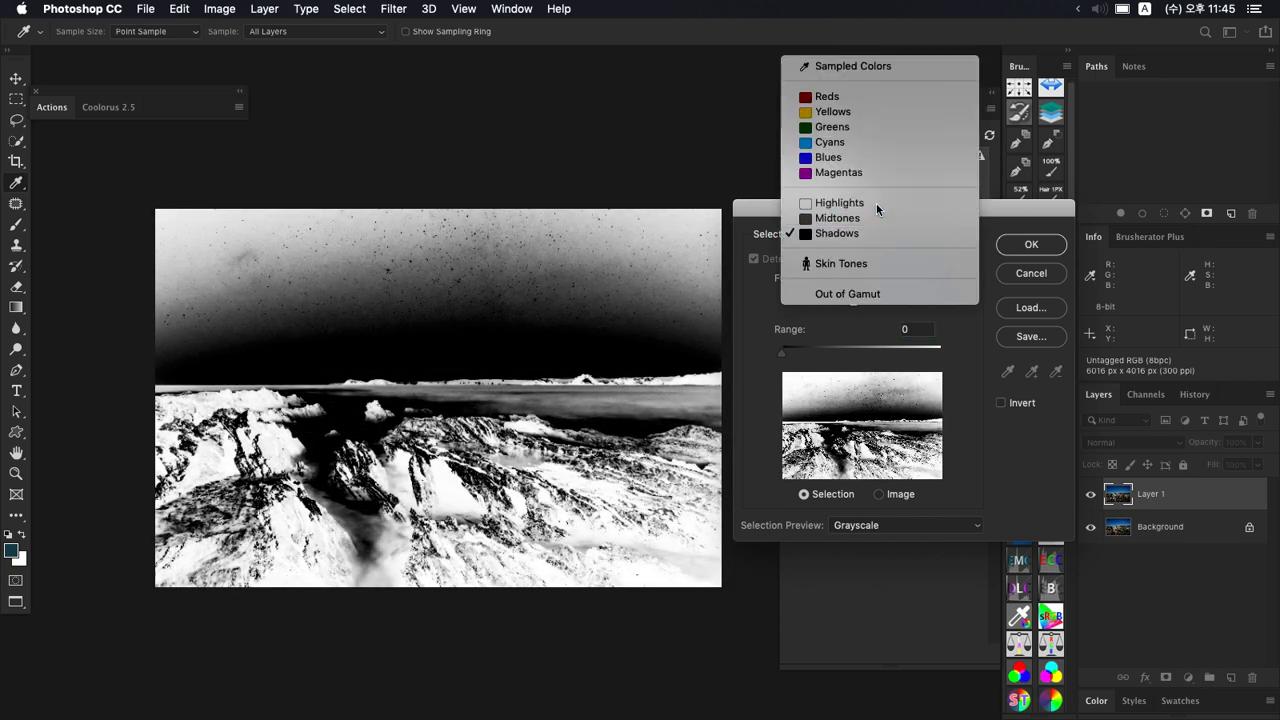
click(876, 203)
mouse_move(940, 305)
mouse_down()
mouse_move(857, 308)
mouse_move(953, 308)
mouse_up()
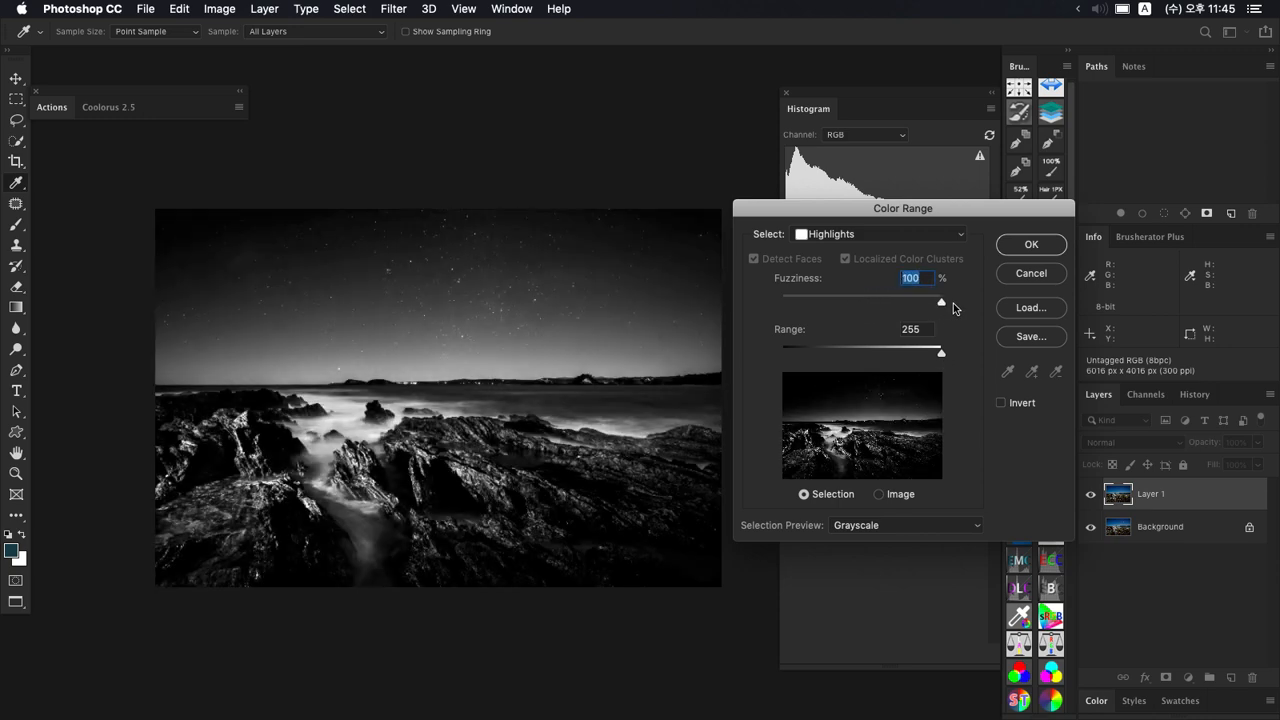
mouse_move(941, 352)
mouse_down()
mouse_move(803, 355)
mouse_move(944, 353)
mouse_up()
mouse_move(940, 307)
mouse_down()
mouse_move(811, 312)
mouse_move(943, 311)
mouse_up()
drag(925, 355, 981, 350)
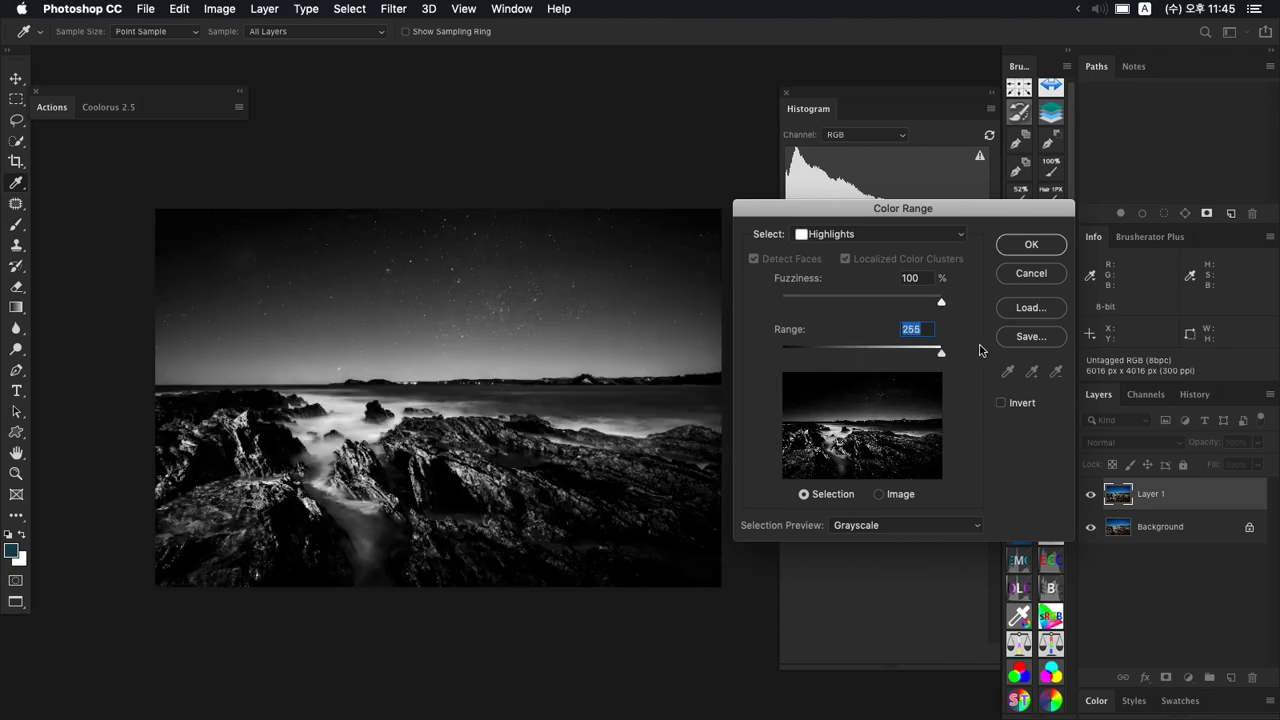
Step: Switch to Sampled Colors, sample the sky above the left horizon, and set fuzziness to 183 and range to 61%
click(928, 240)
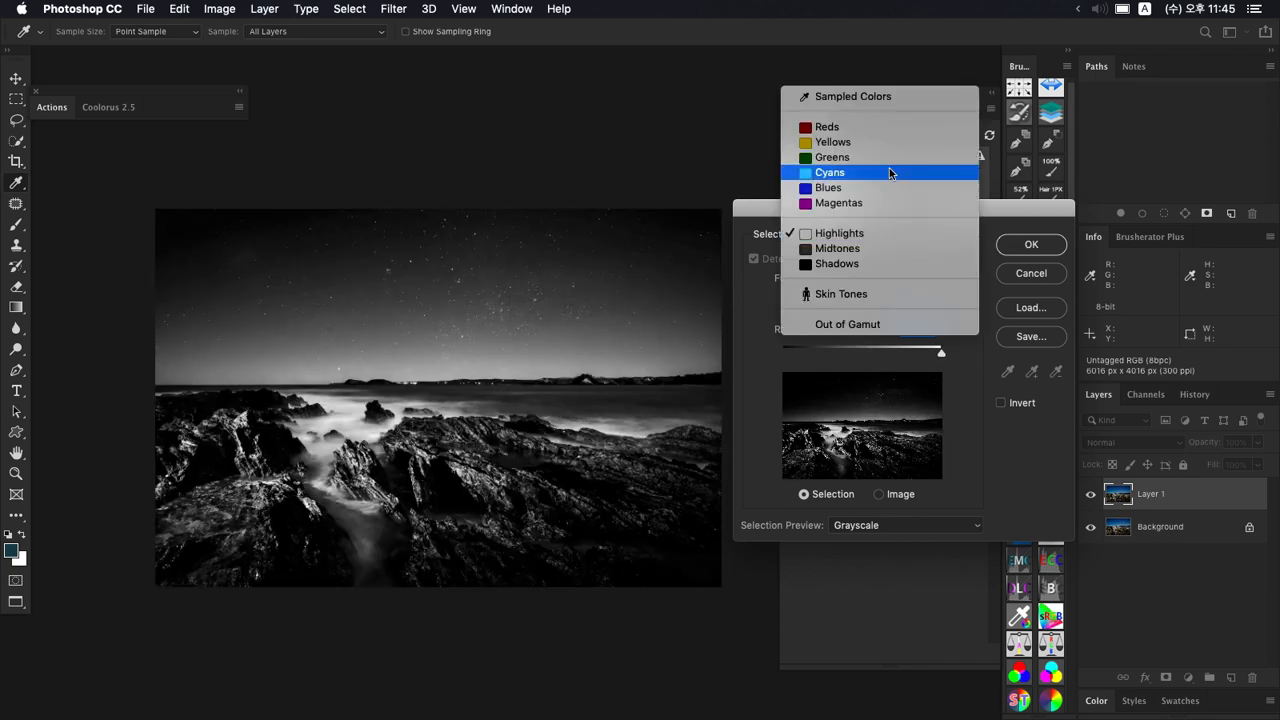
click(856, 97)
click(500, 328)
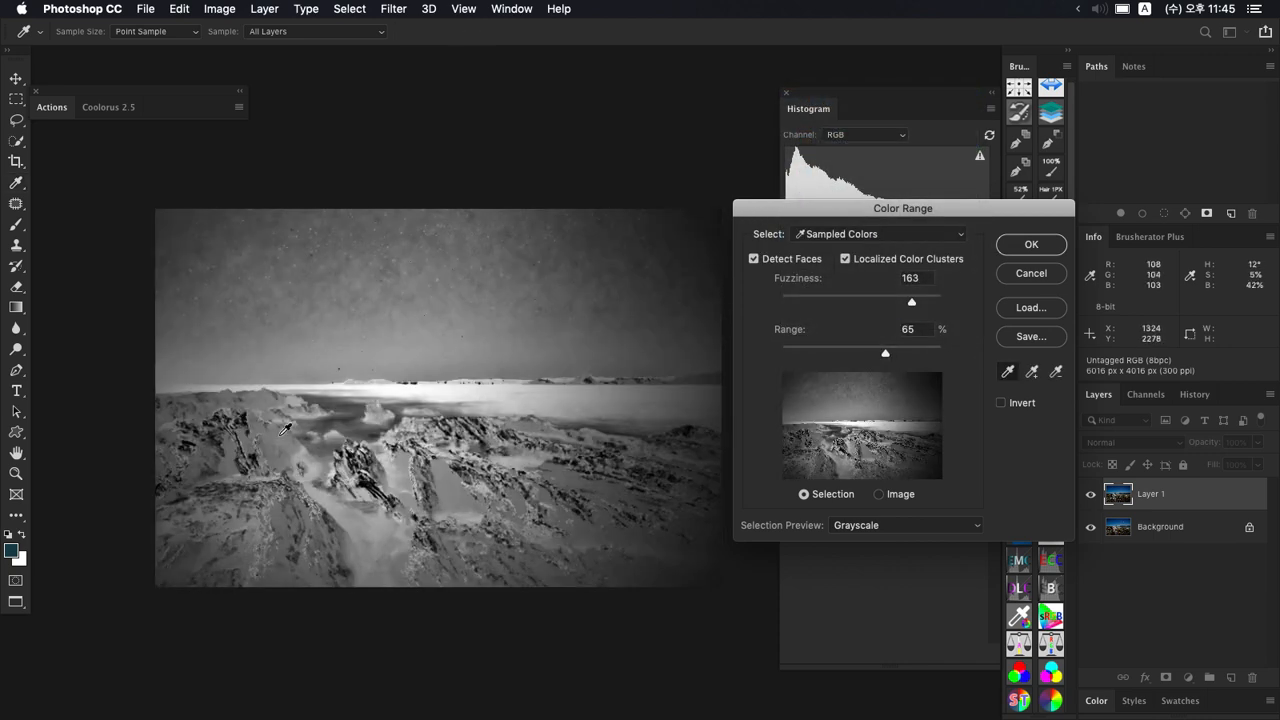
click(243, 343)
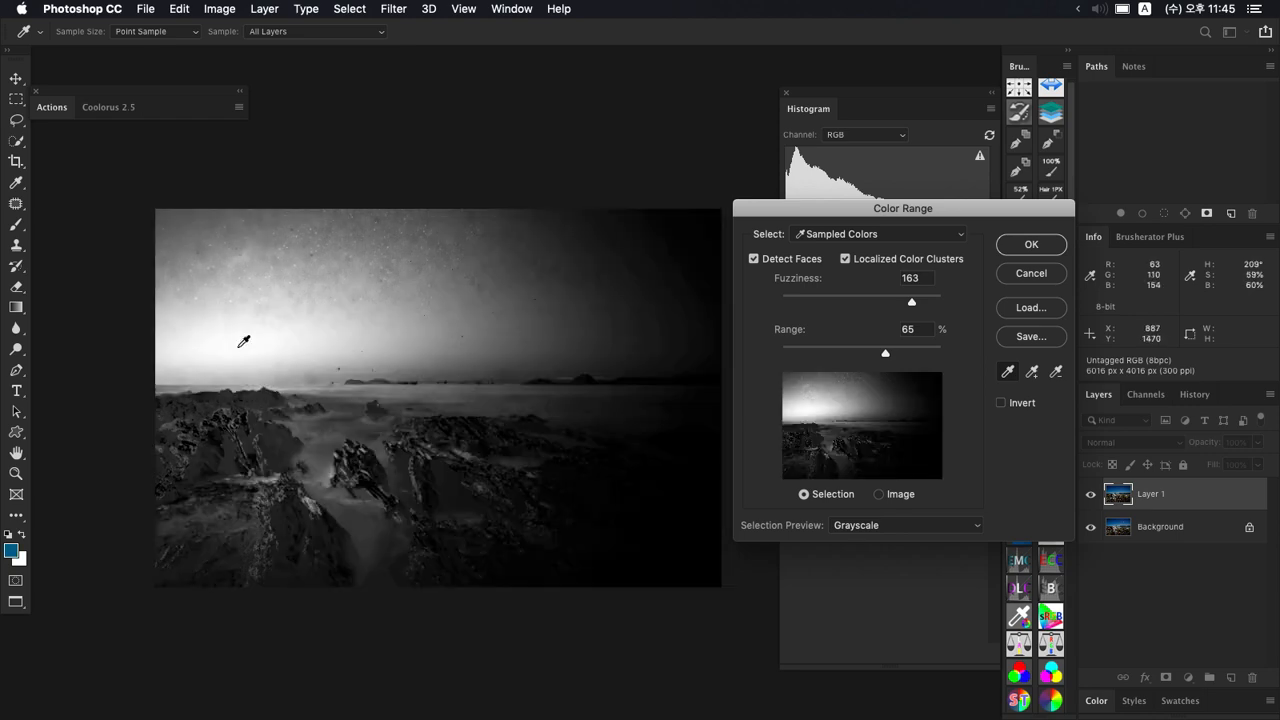
mouse_move(910, 306)
mouse_down()
mouse_move(870, 303)
mouse_move(928, 303)
mouse_up()
mouse_move(884, 356)
mouse_down()
mouse_move(943, 354)
mouse_move(795, 353)
mouse_move(879, 353)
mouse_up()
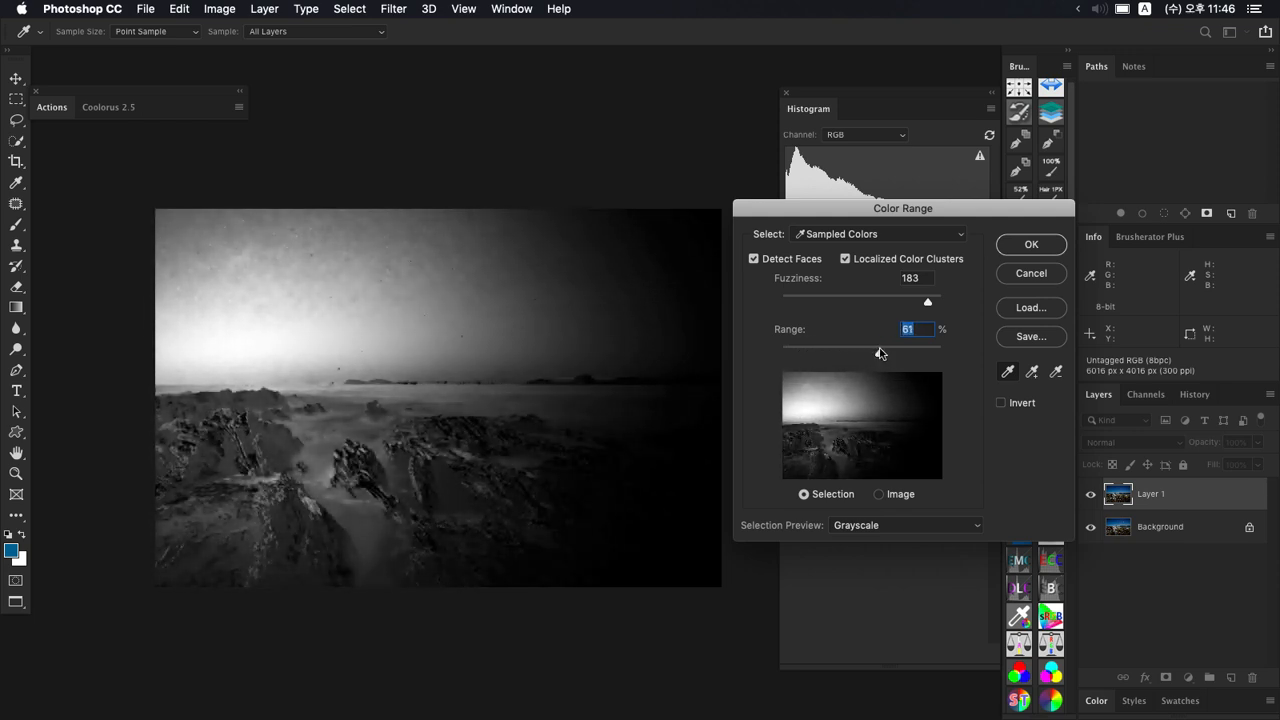
Step: Try a fuzziness of 137 on the sampled sky, and raise the range to 100% and the fuzziness to 200
drag(919, 307, 888, 308)
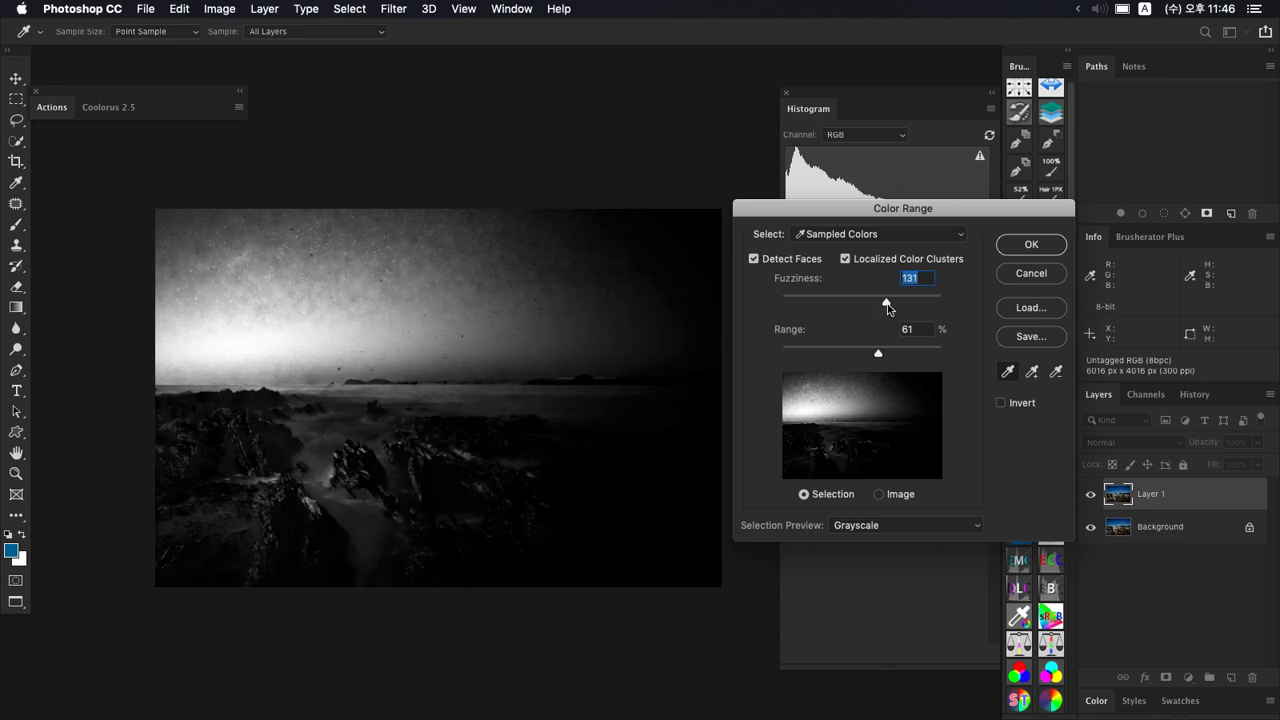
drag(875, 357, 971, 346)
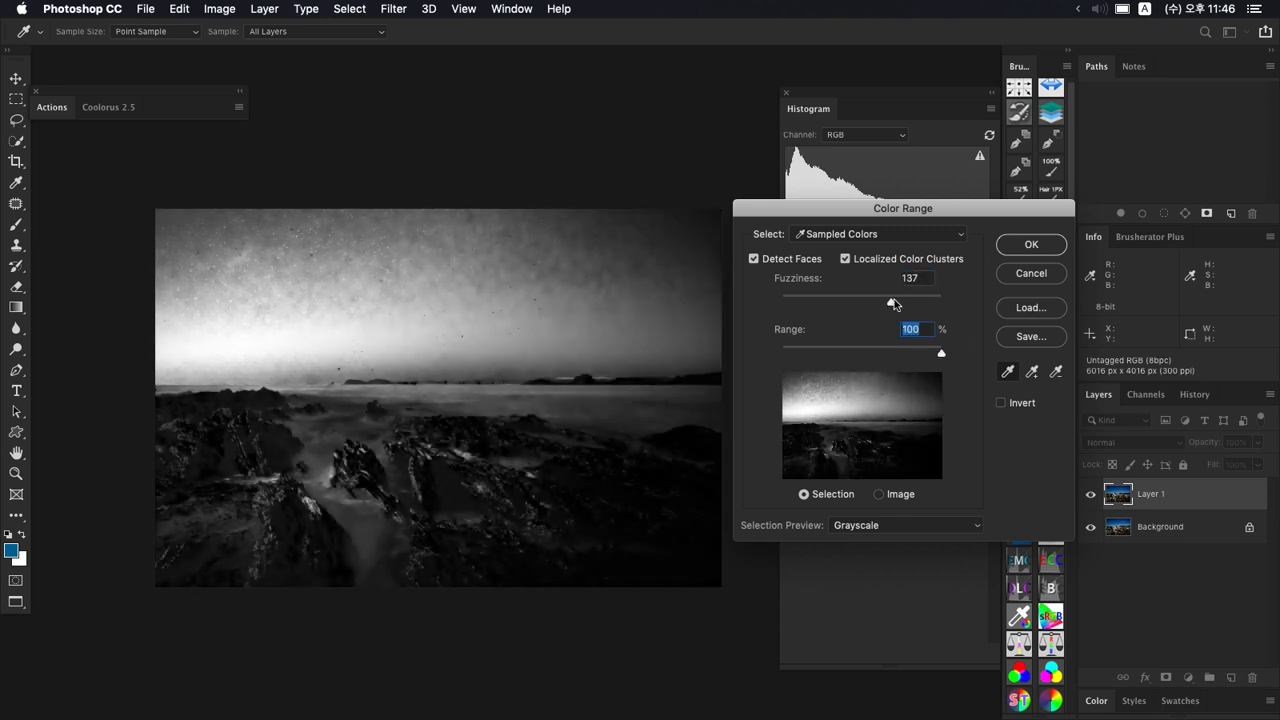
drag(894, 304, 965, 299)
Step: Compare with the Highlights selection by testing its range and fuzziness at their maximums of 255 and 100%
click(924, 239)
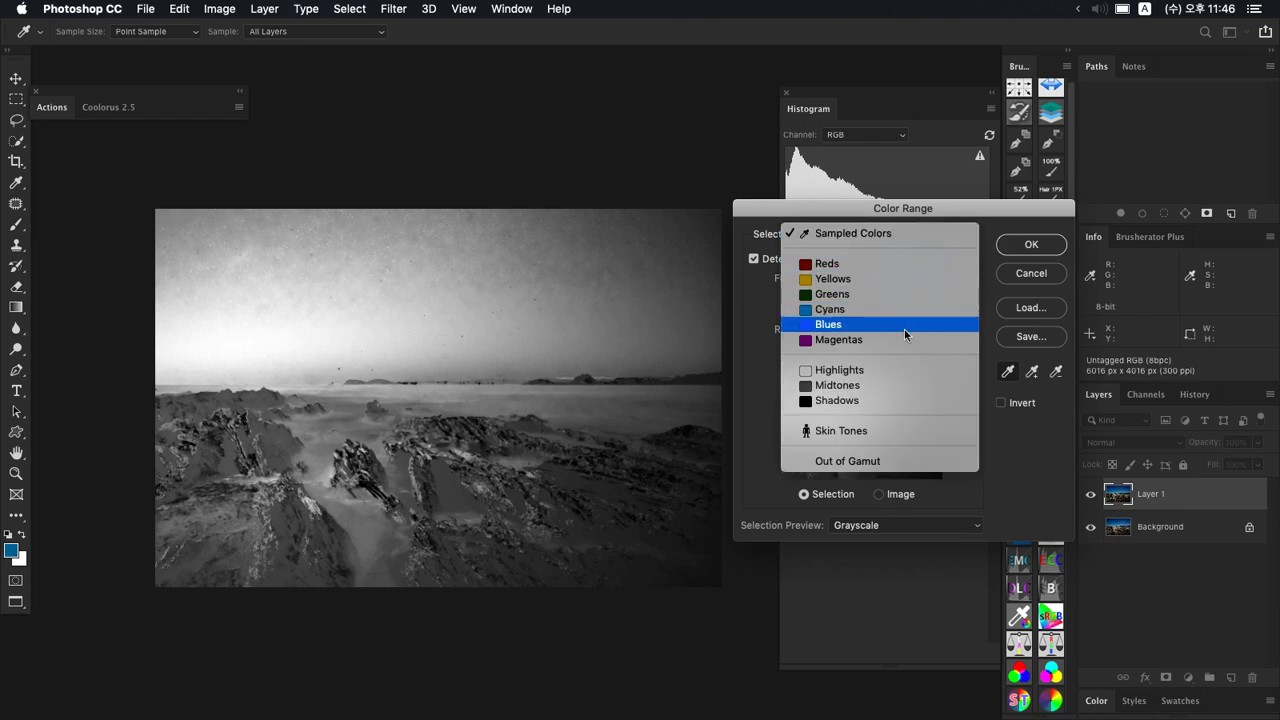
click(889, 372)
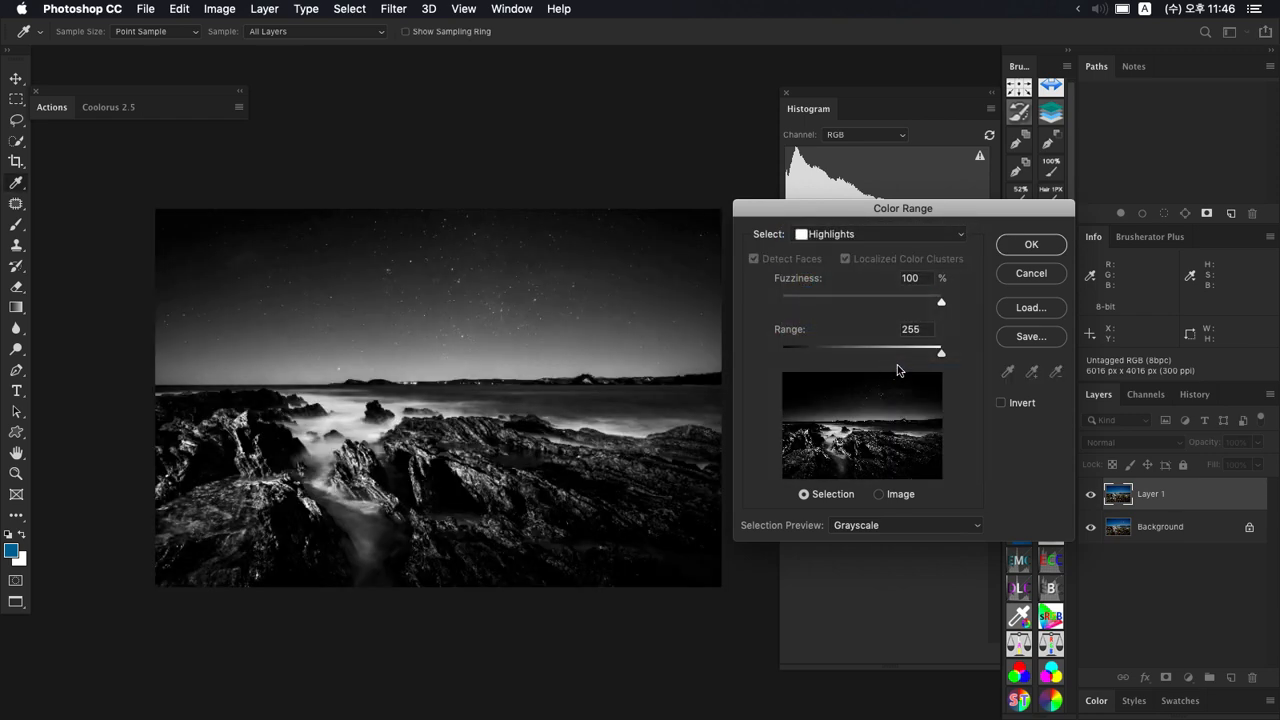
mouse_move(942, 357)
mouse_down()
mouse_move(851, 352)
mouse_move(941, 352)
mouse_up()
mouse_move(941, 302)
mouse_down()
mouse_move(843, 308)
mouse_move(946, 306)
mouse_up()
Step: Set the selection to Sampled Colors, sample the bright water between the rocks, and use fuzziness 153 with a 100% range
click(907, 244)
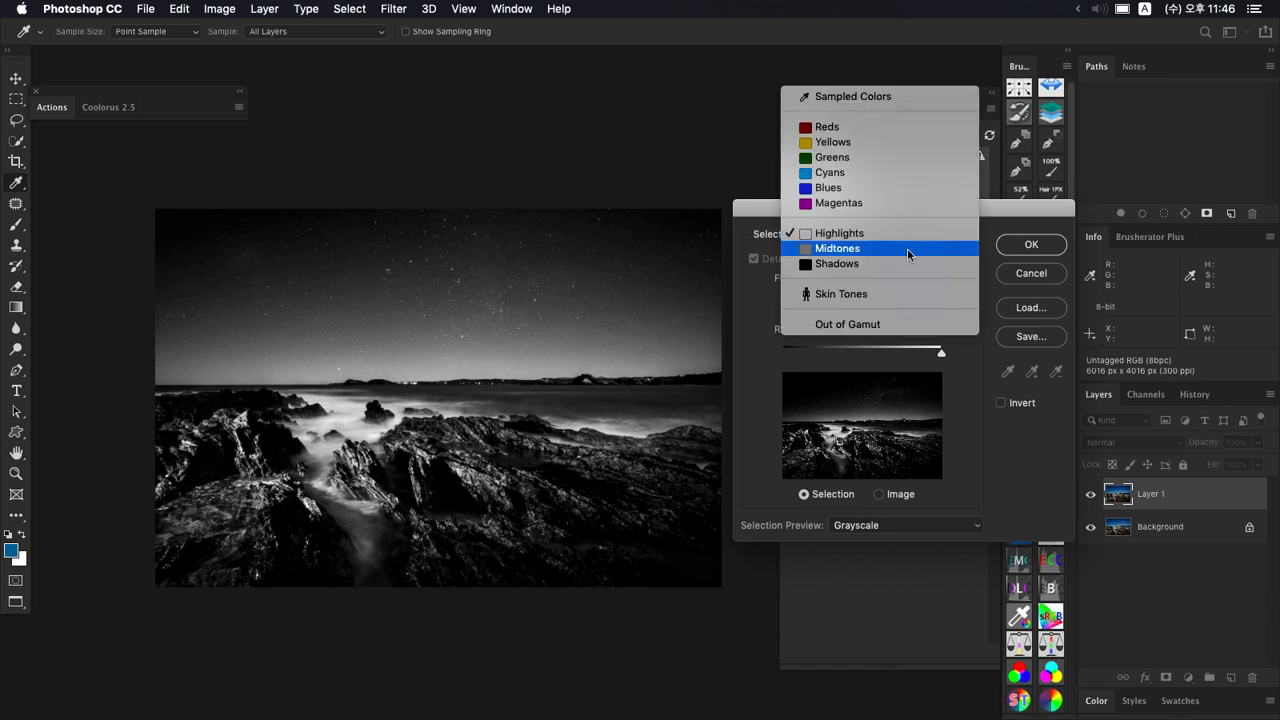
click(850, 94)
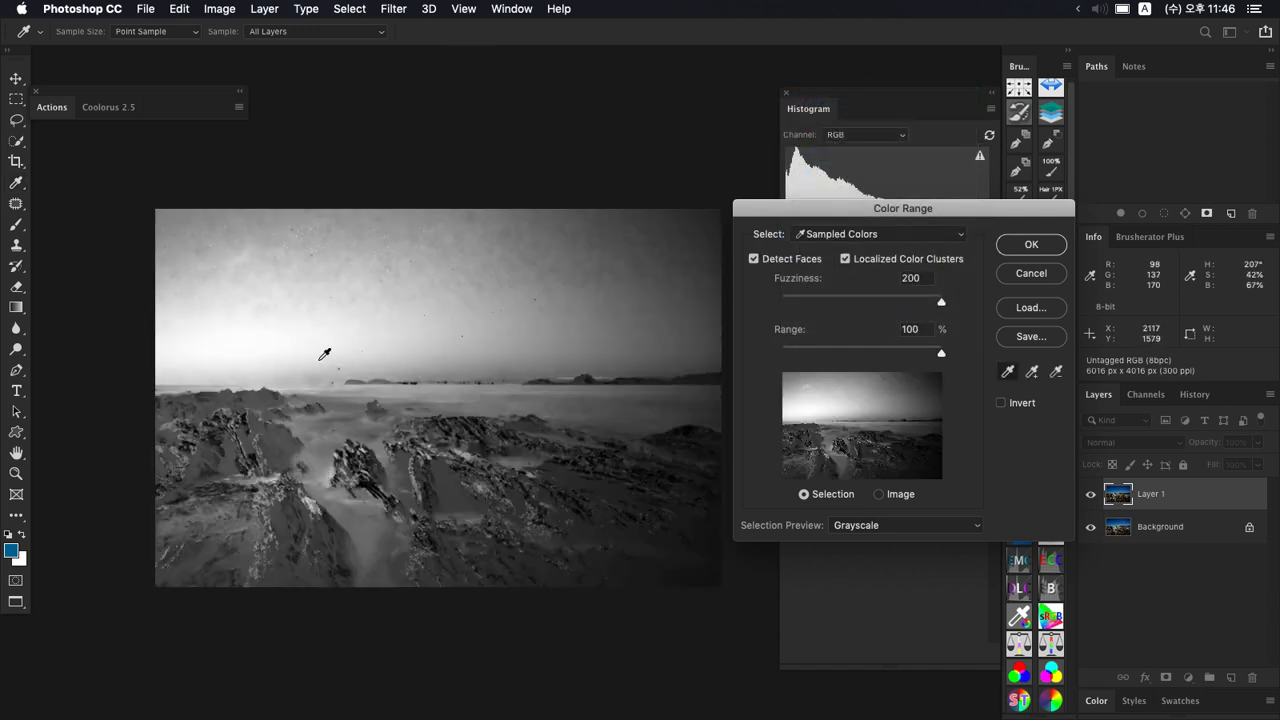
click(327, 448)
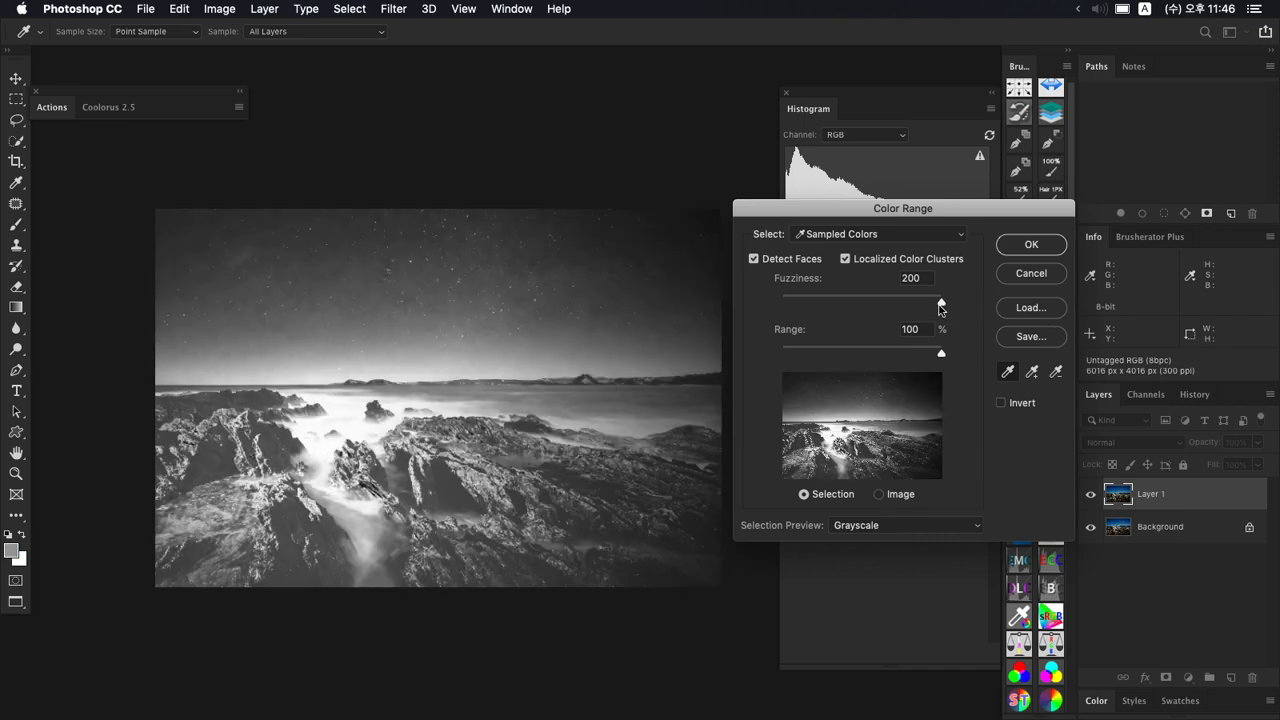
drag(940, 303, 904, 303)
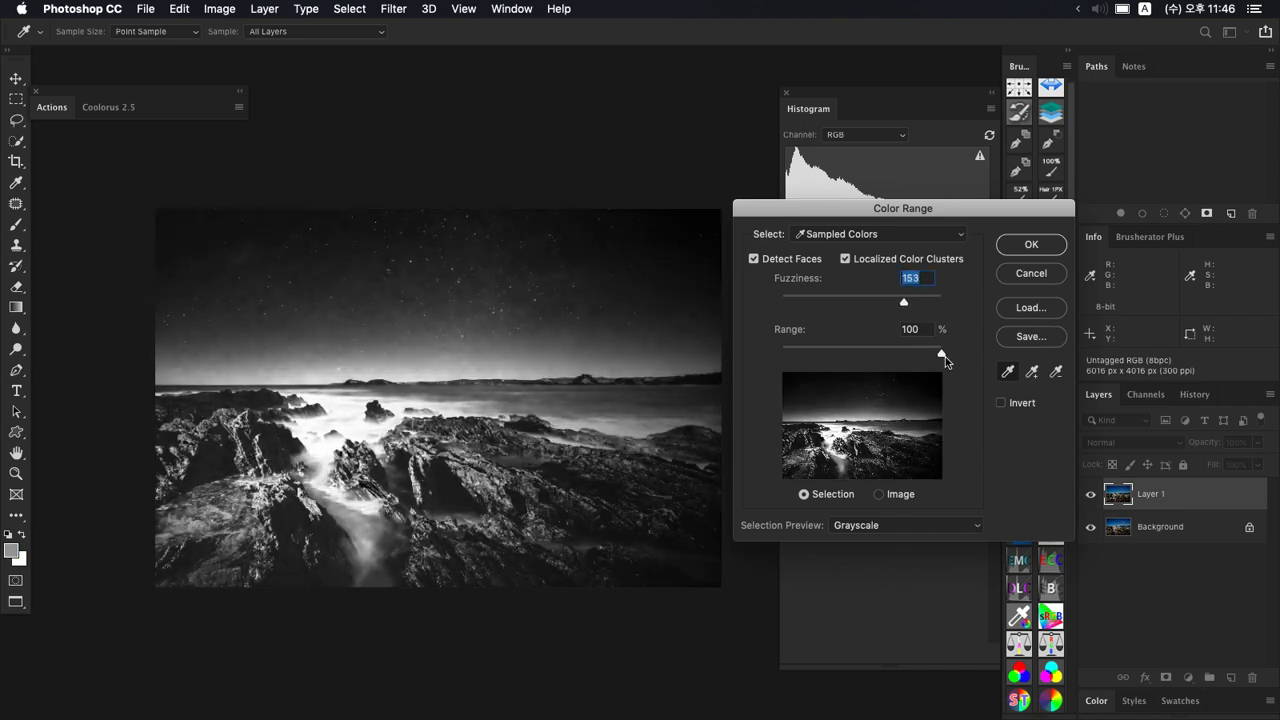
drag(945, 356, 981, 368)
Step: Sample the dark rocks and the right-hand sky to compare localized ranges of 52% and 100%, finishing with the sky at 100%
click(657, 489)
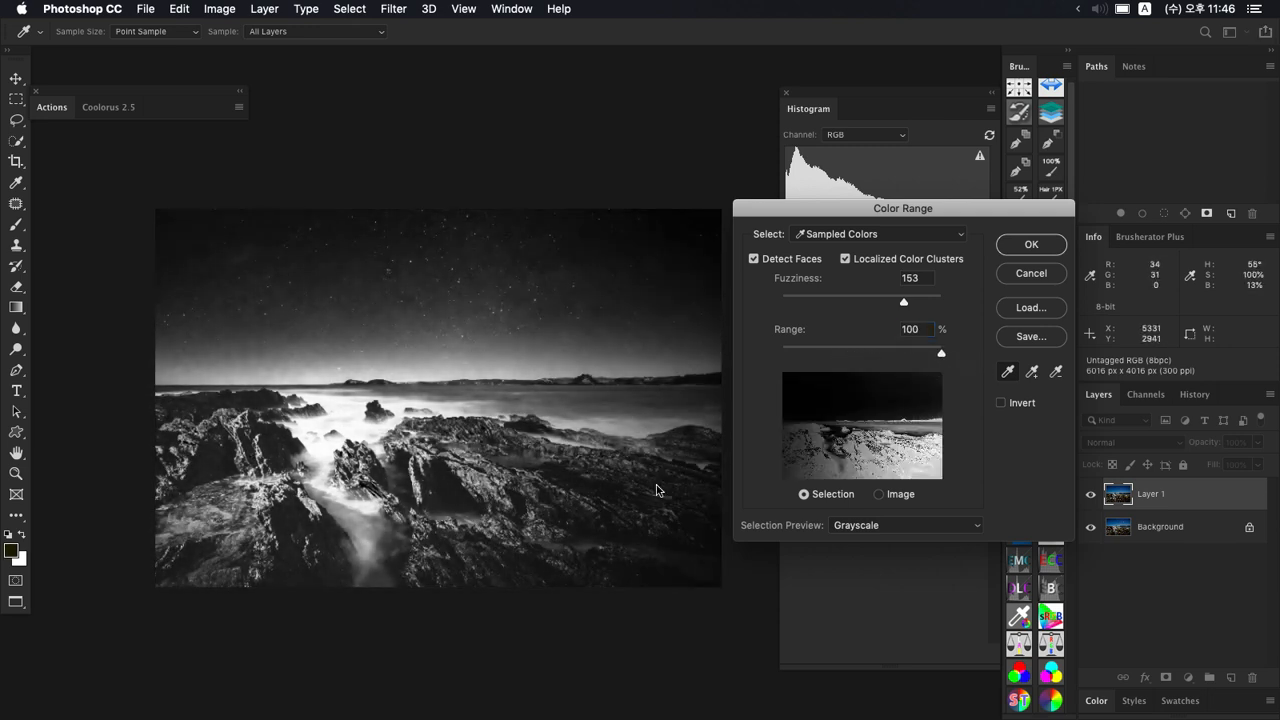
drag(936, 354, 865, 358)
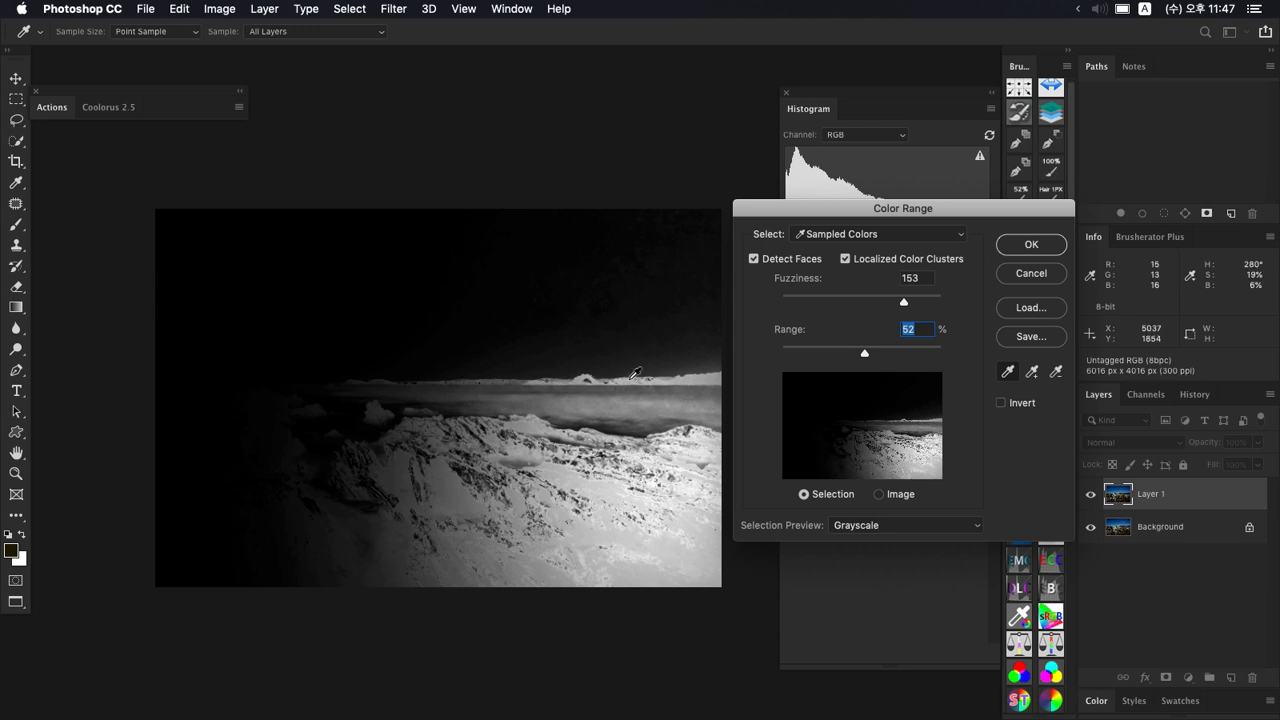
click(583, 325)
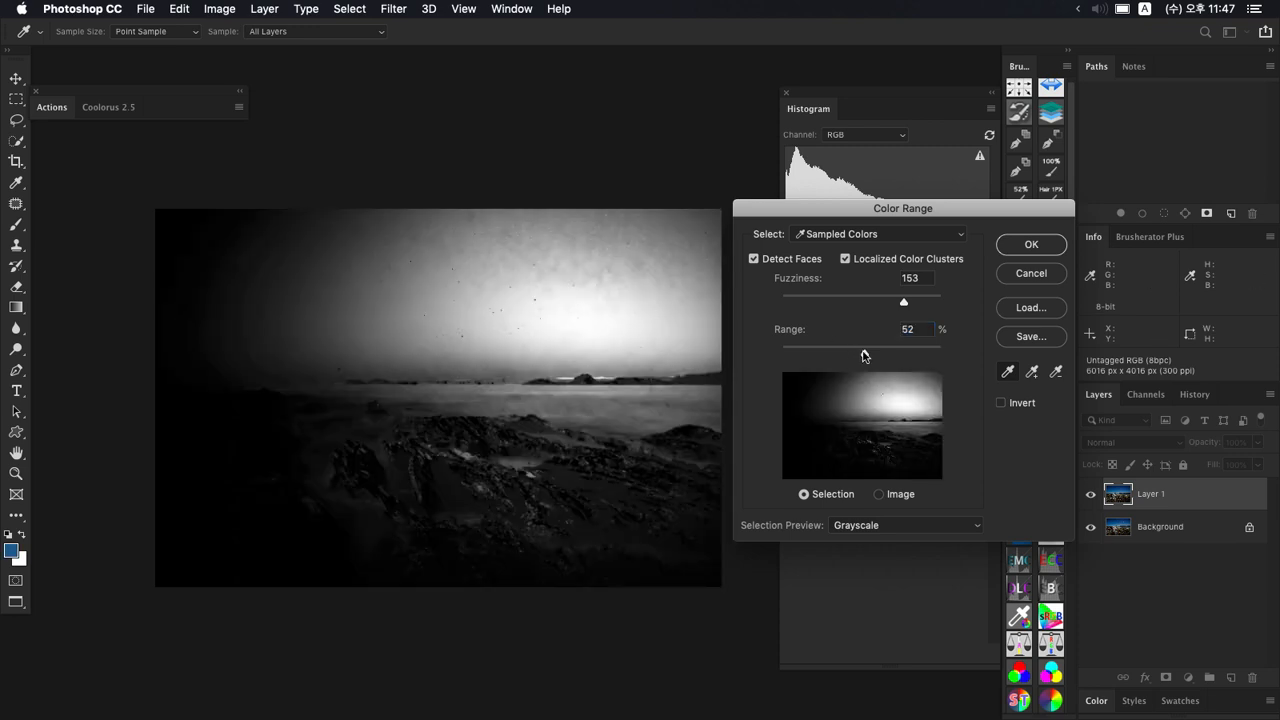
drag(864, 355, 959, 359)
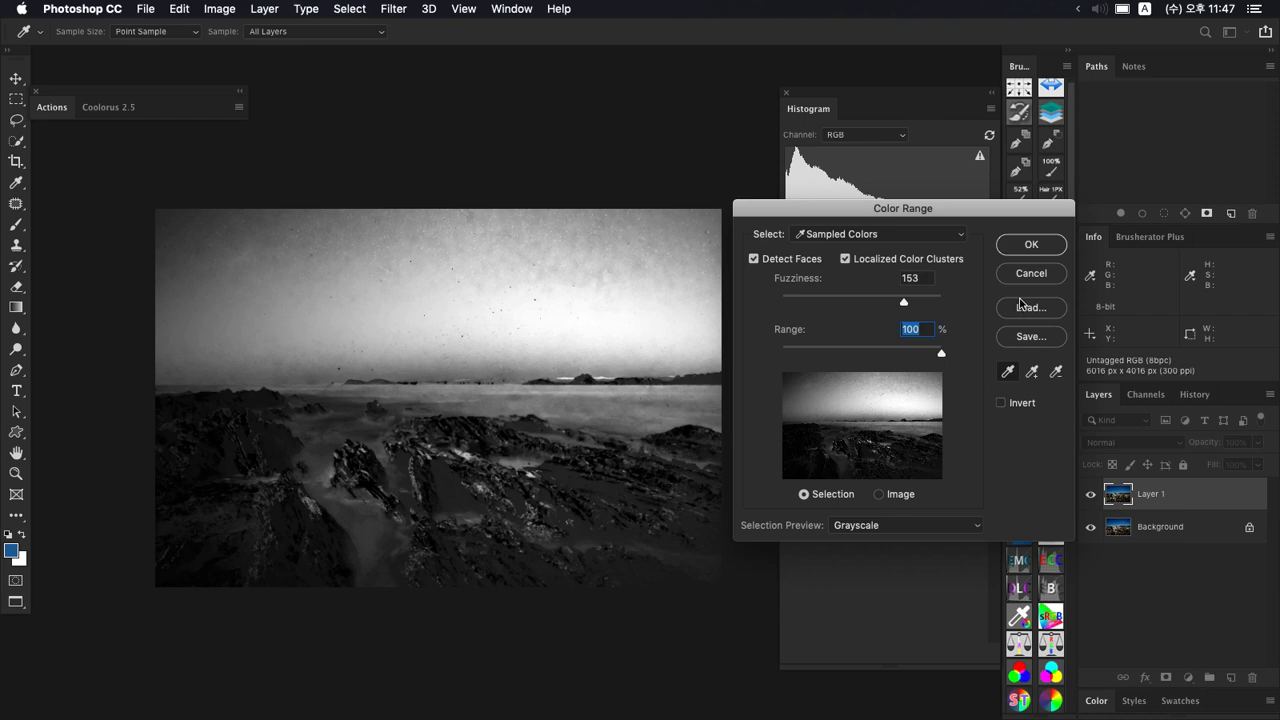